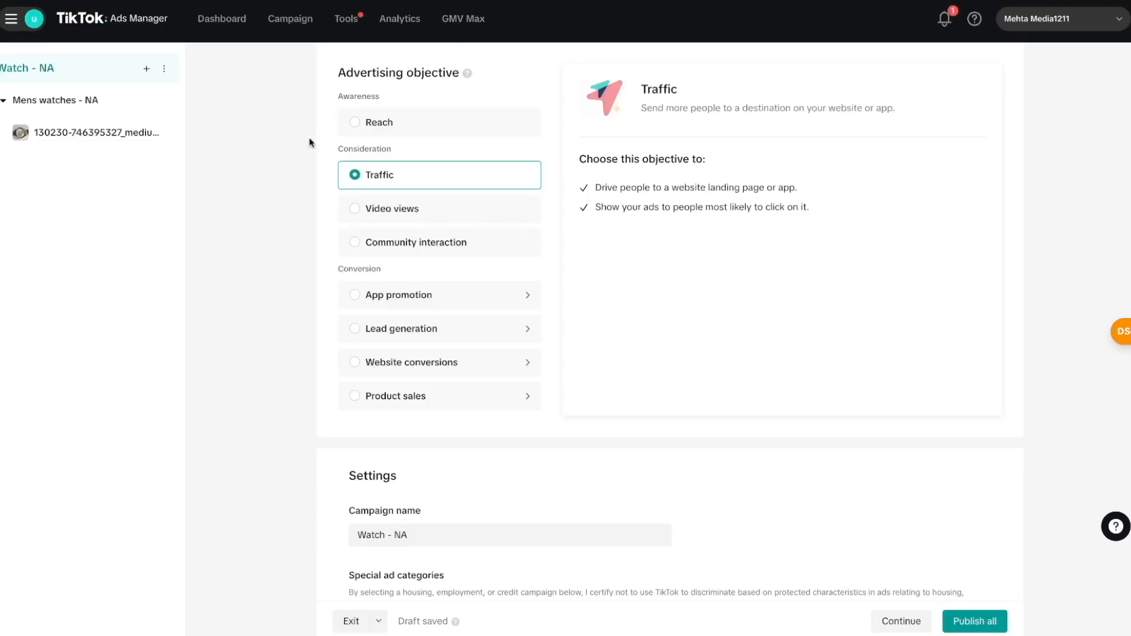
Step: Review the settings of the "Mens watches - NA" ad group and its ad in the Watch - NA campaign
{"action": "left_click", "coordinate": [71, 104]}
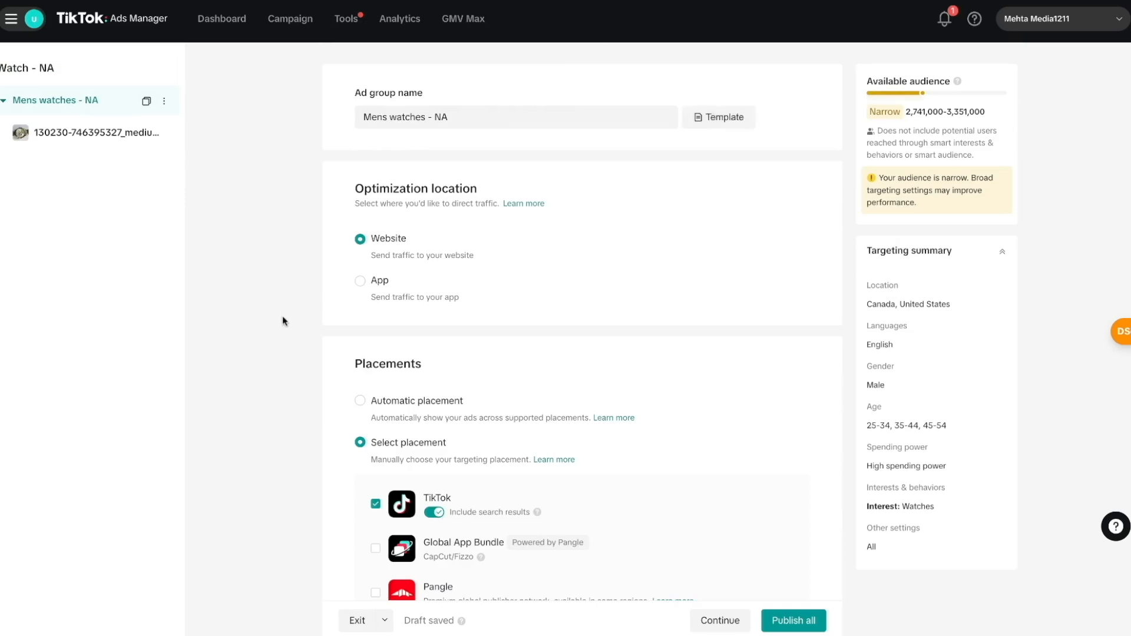
{"action": "scroll", "coordinate": [282, 321], "scroll_direction": "down", "scroll_amount": 6}
{"action": "scroll", "coordinate": [283, 321], "scroll_direction": "down", "scroll_amount": 8}
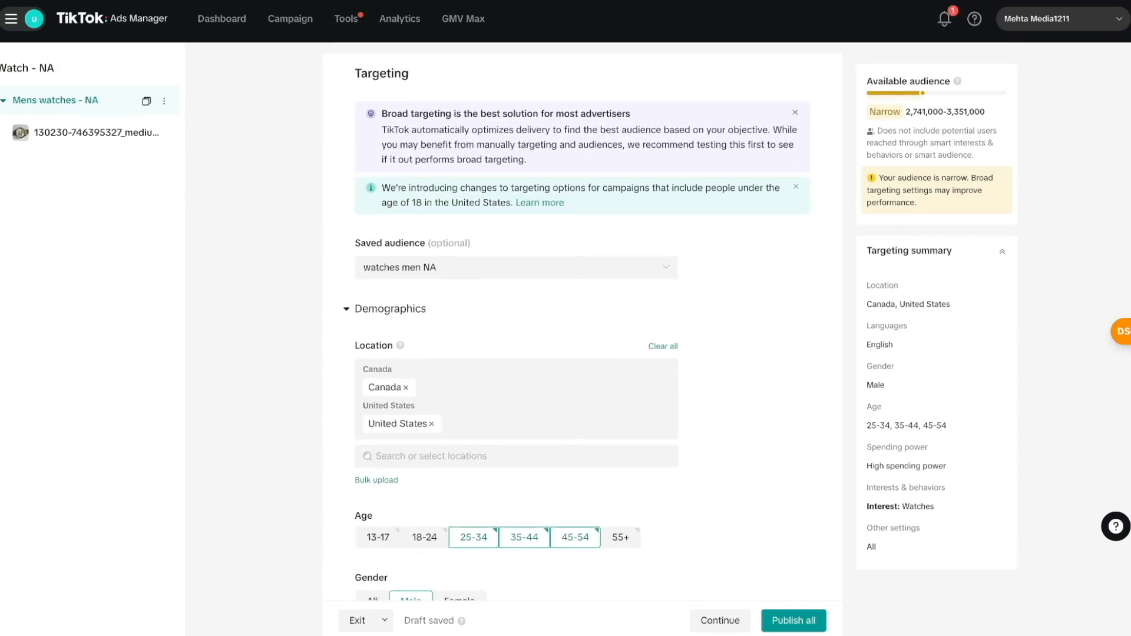
{"action": "left_click", "coordinate": [106, 137]}
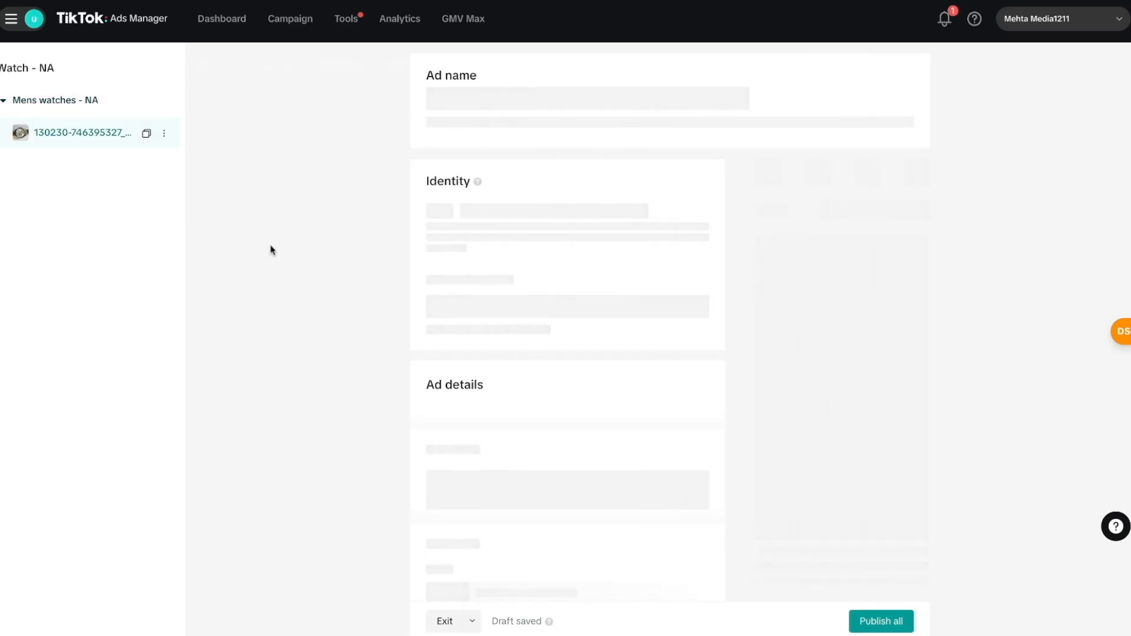
{"action": "scroll", "coordinate": [300, 329], "scroll_direction": "down", "scroll_amount": 10}
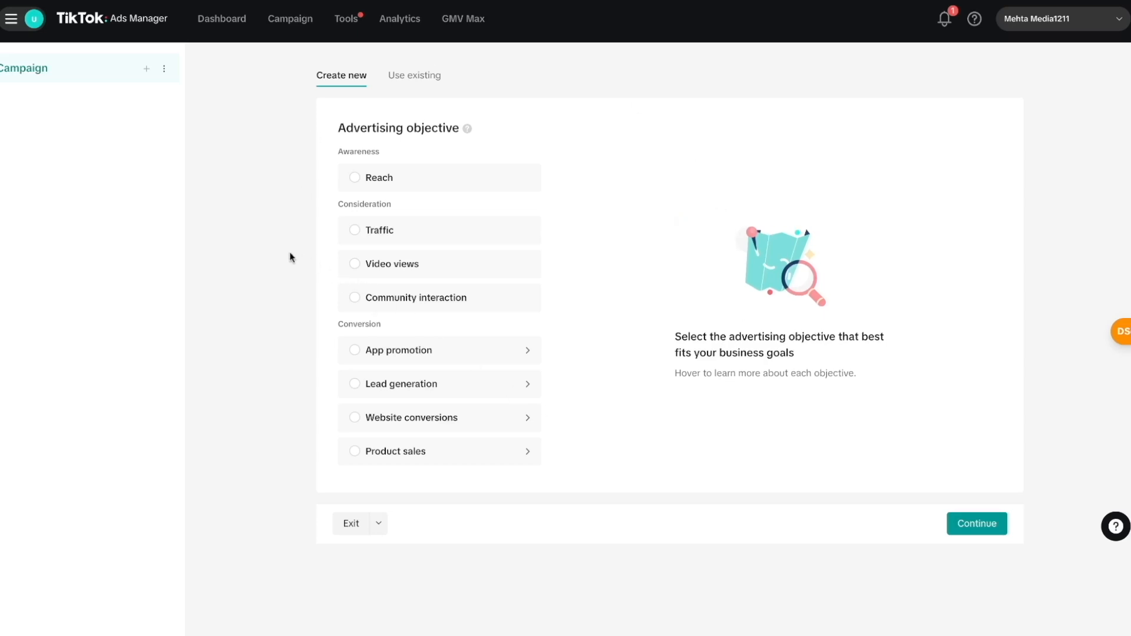
Step: Exit campaign creation to the dashboard, and expand the draft campaigns in the campaign overview
{"action": "left_click", "coordinate": [238, 27]}
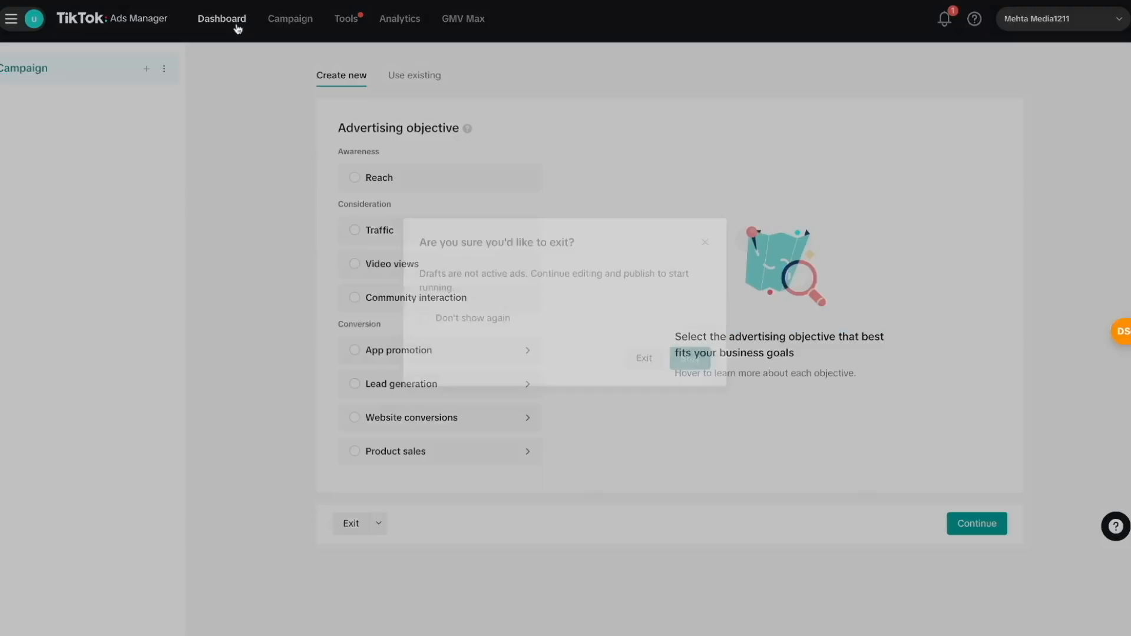
{"action": "left_click", "coordinate": [644, 369]}
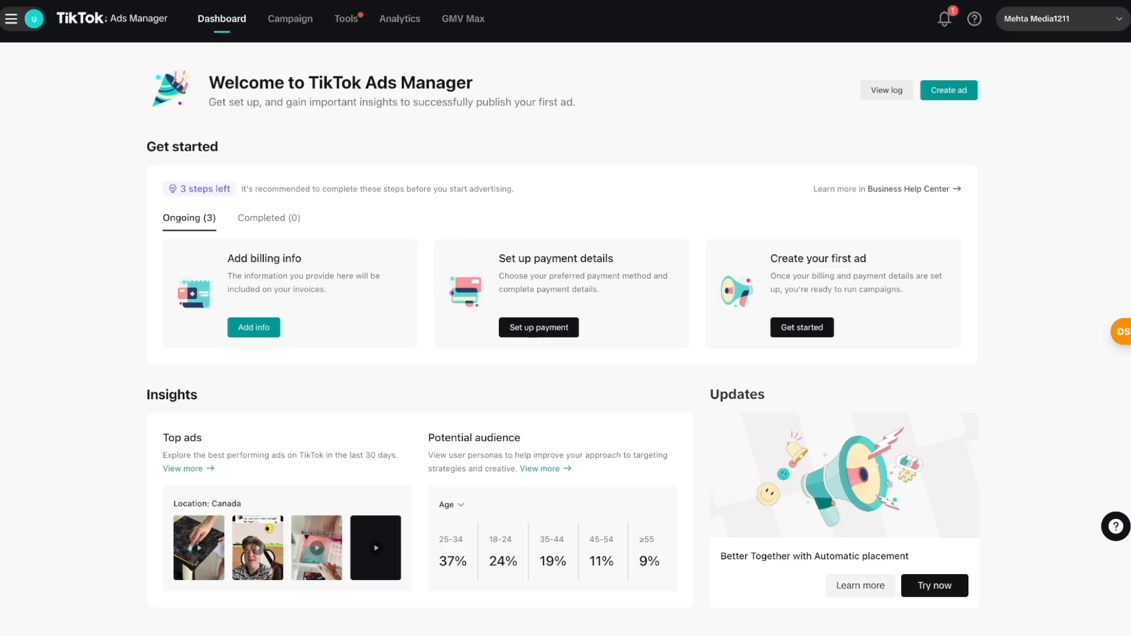
{"action": "left_click", "coordinate": [302, 22]}
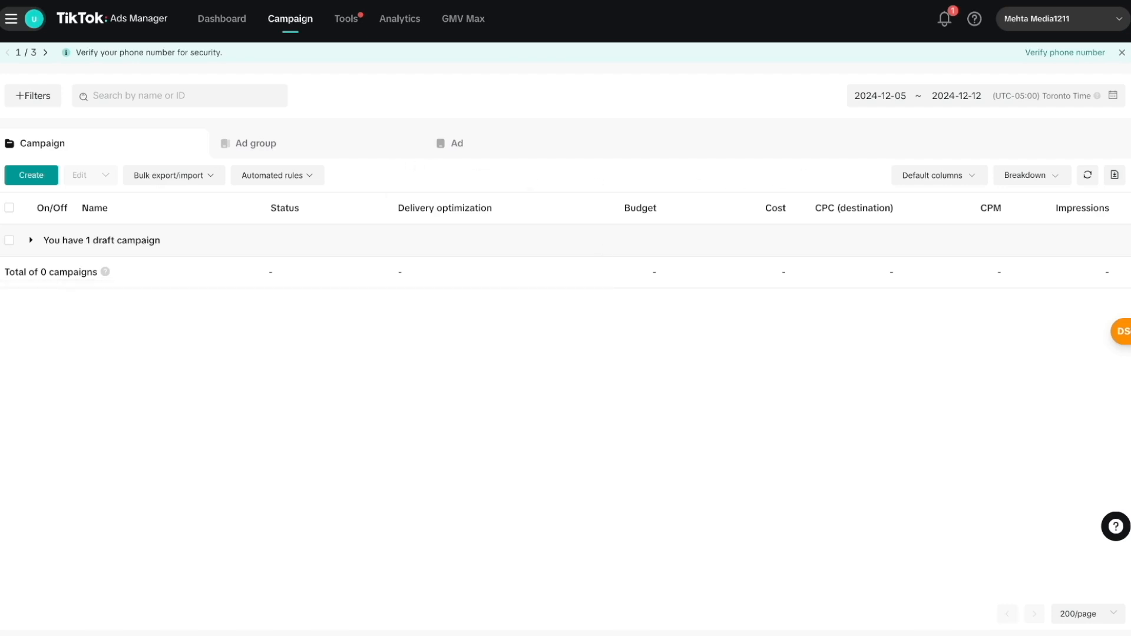
{"action": "left_click", "coordinate": [30, 240]}
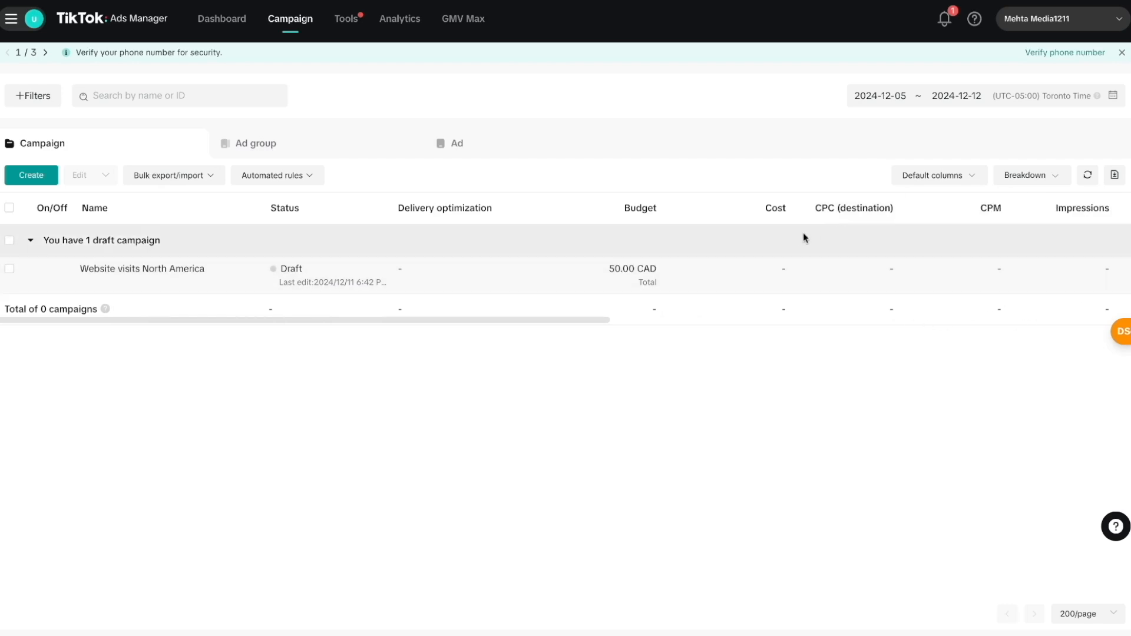
Step: Switch the campaign table to the Reach column set and look through the date range presets
{"action": "left_click", "coordinate": [938, 182]}
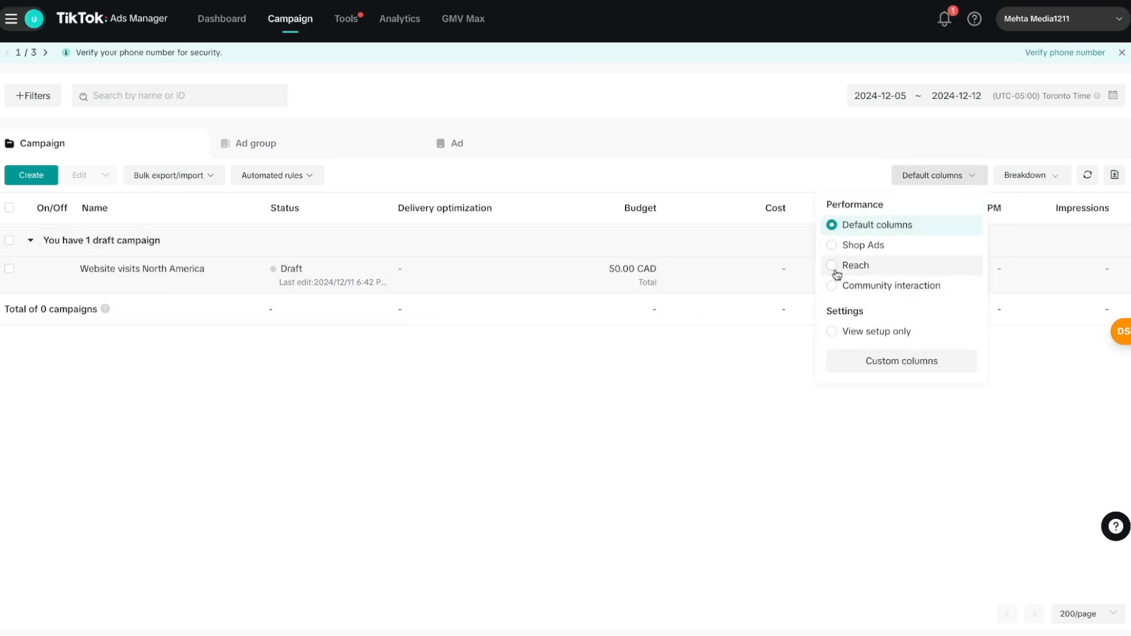
{"action": "left_click", "coordinate": [836, 272]}
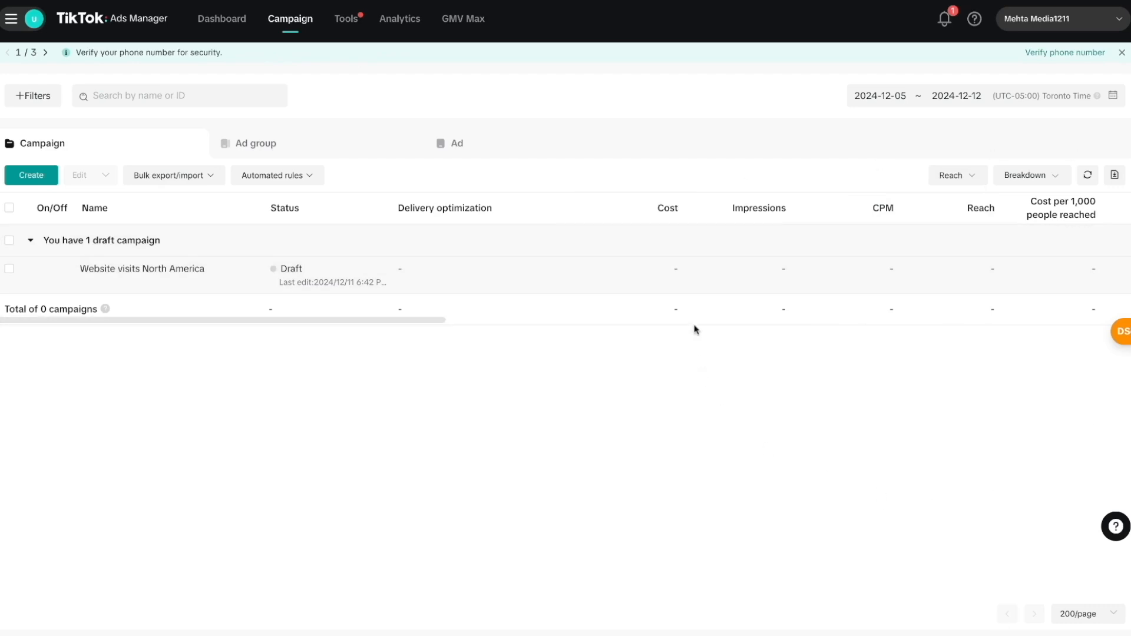
{"action": "left_click", "coordinate": [872, 97]}
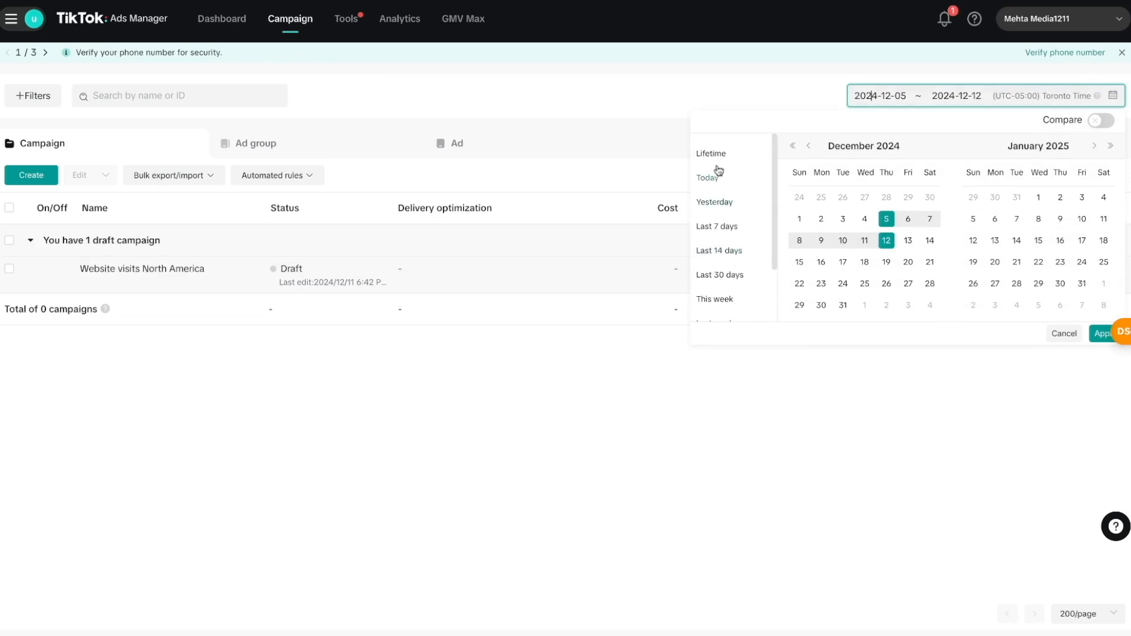
{"action": "scroll", "coordinate": [719, 242], "scroll_direction": "down", "scroll_amount": 2}
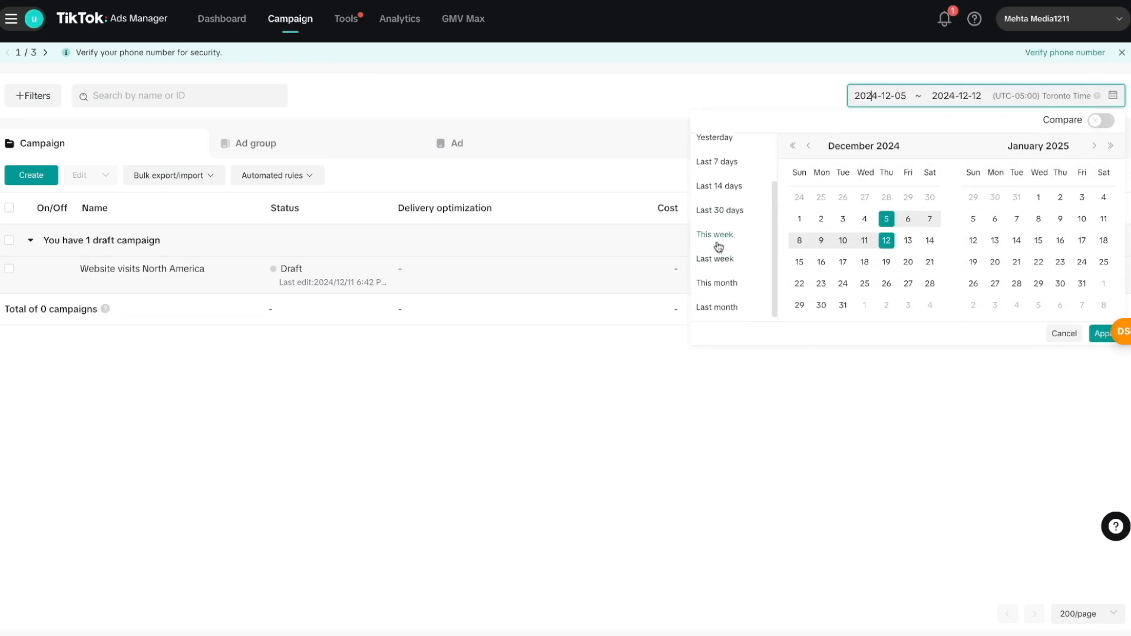
{"action": "left_click", "coordinate": [690, 402]}
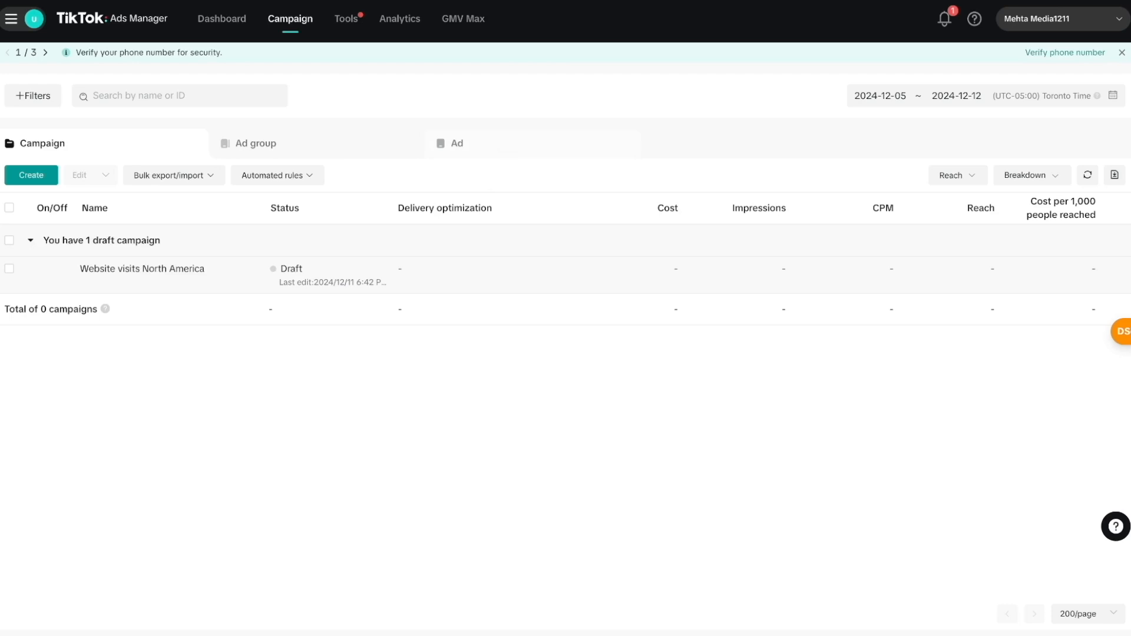
Step: Create a new campaign with the Traffic objective and name it "Watch - NA"
{"action": "left_click", "coordinate": [35, 177]}
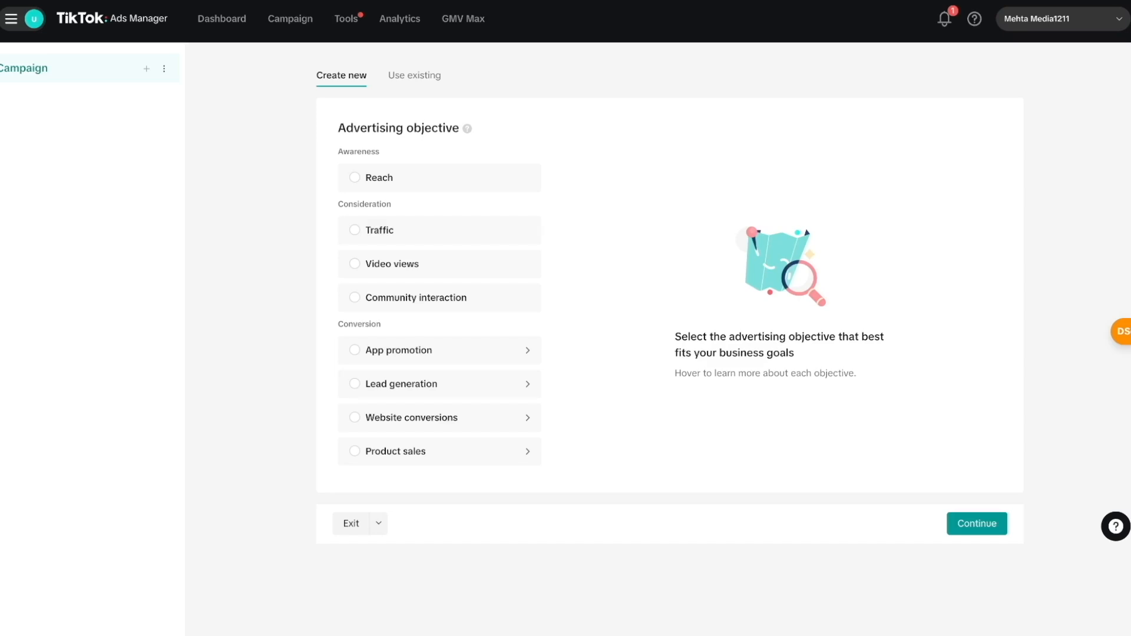
{"action": "left_click", "coordinate": [354, 230]}
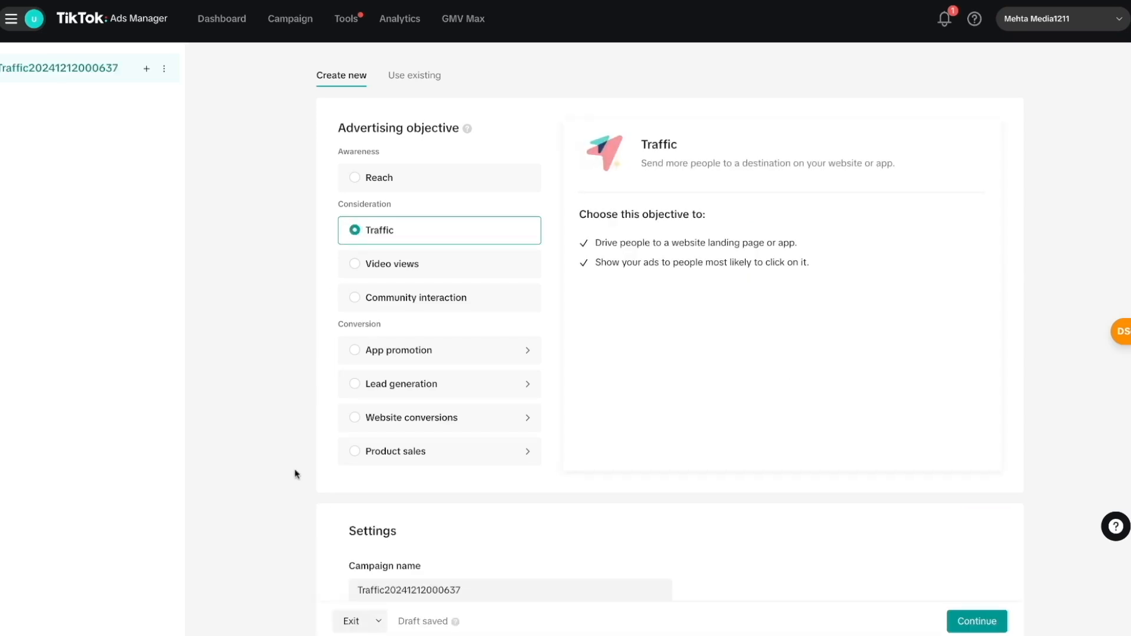
{"action": "scroll", "coordinate": [296, 474], "scroll_direction": "down", "scroll_amount": 2}
{"action": "double_click", "coordinate": [394, 455]}
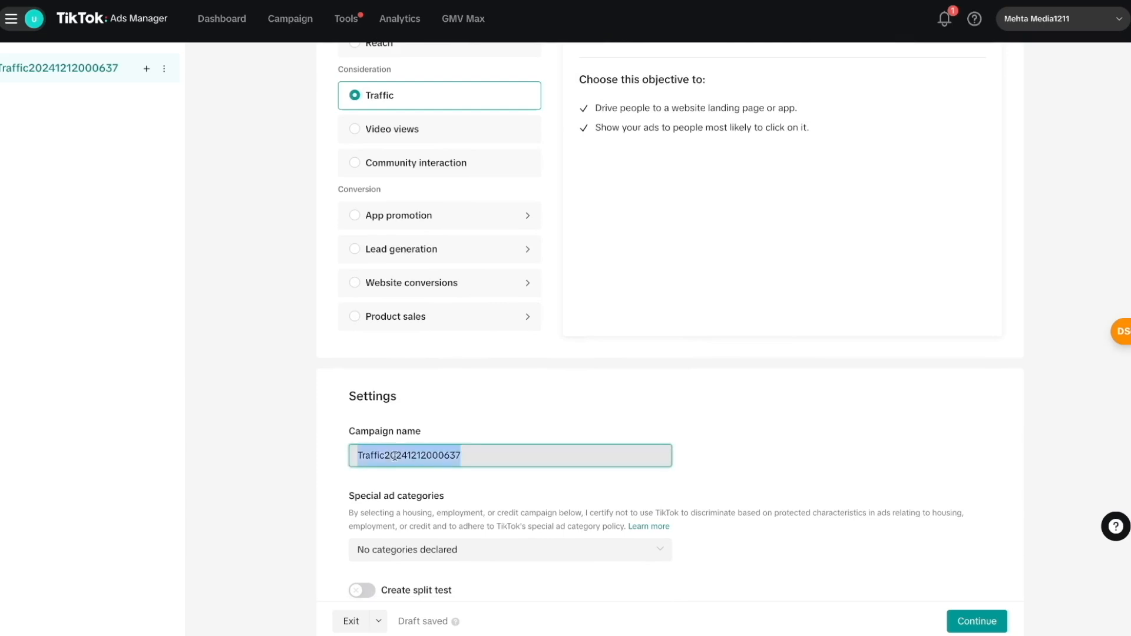
{"action": "key", "text": "BackSpace"}
{"action": "type", "text": "Watch - NA"}
Step: Look through the special ad categories, and switch campaign budget optimization on and back off
{"action": "scroll", "coordinate": [279, 524], "scroll_direction": "down", "scroll_amount": 2}
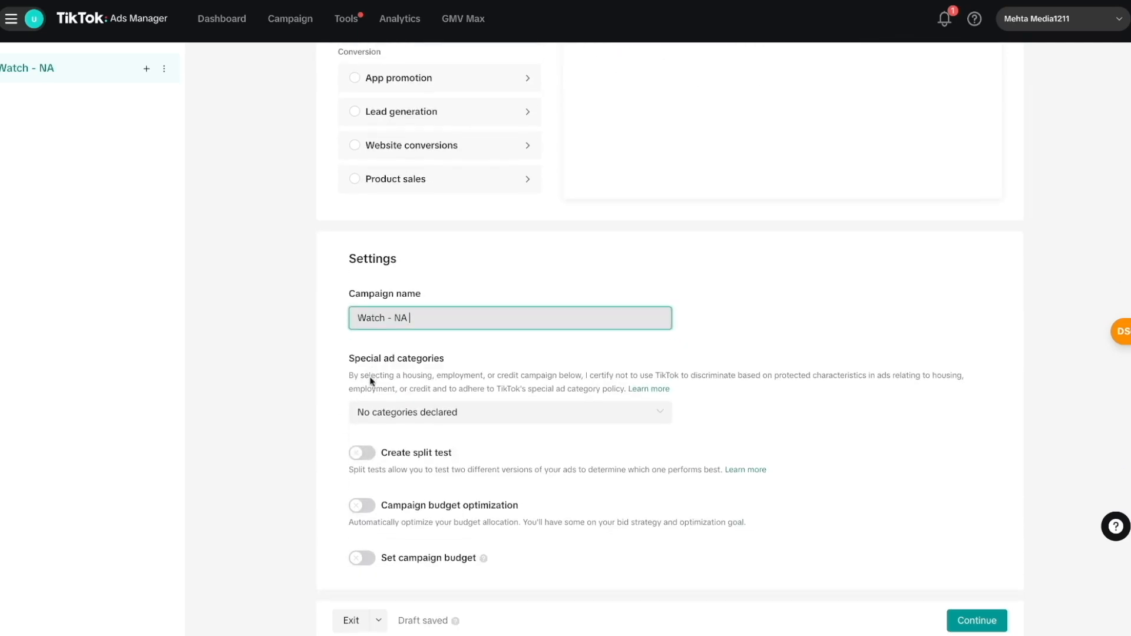
{"action": "left_click", "coordinate": [373, 415]}
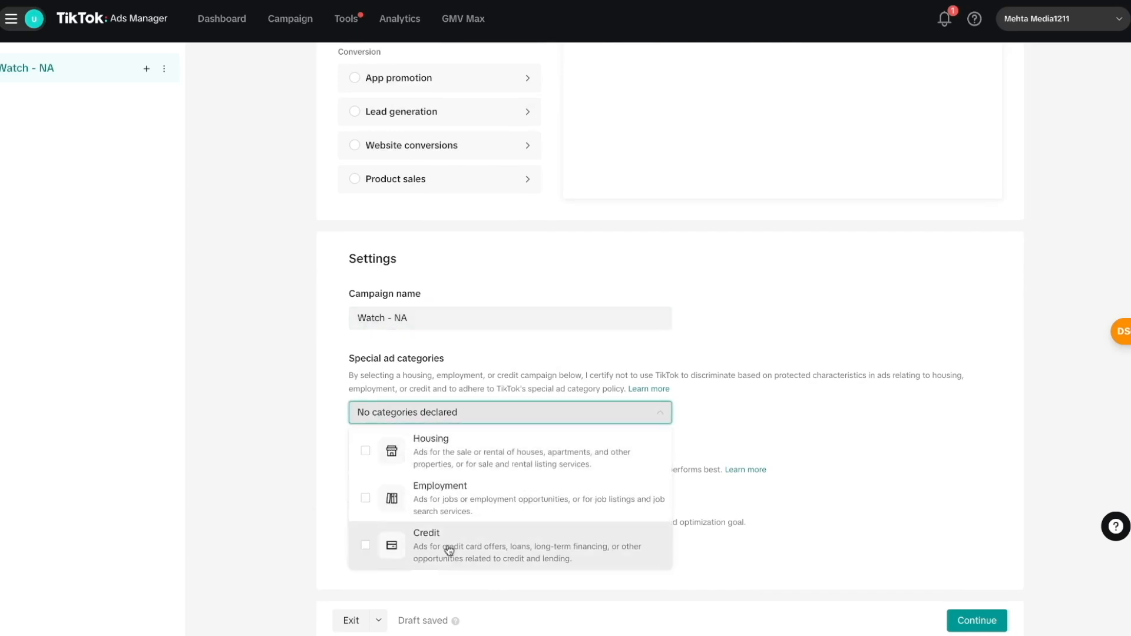
{"action": "left_click", "coordinate": [296, 432]}
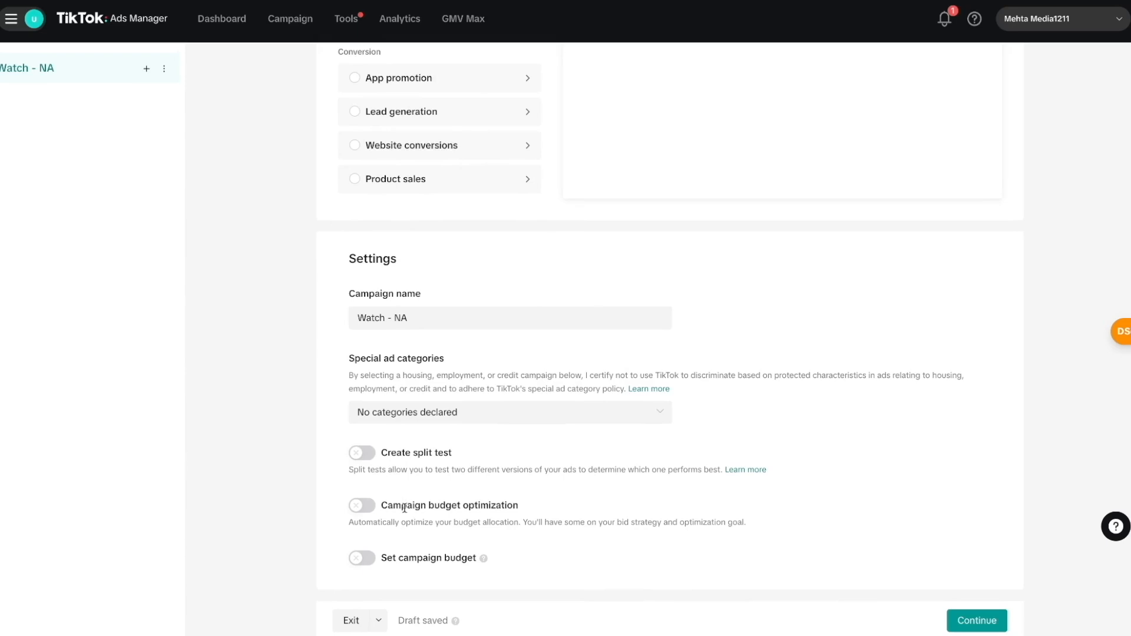
{"action": "left_click", "coordinate": [368, 506]}
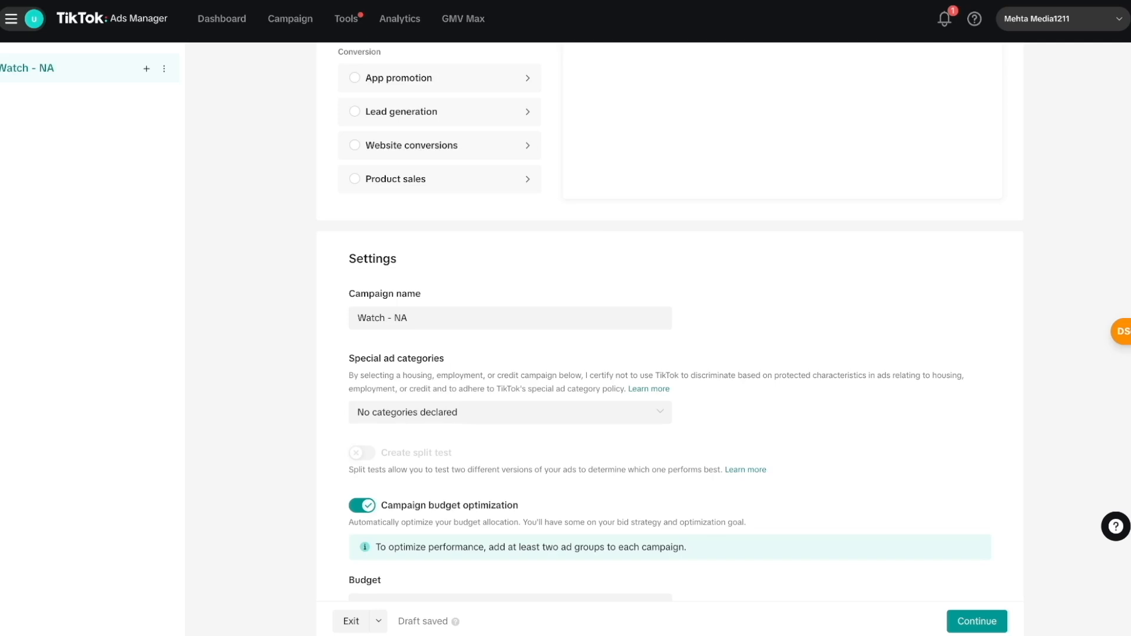
{"action": "left_click", "coordinate": [361, 506]}
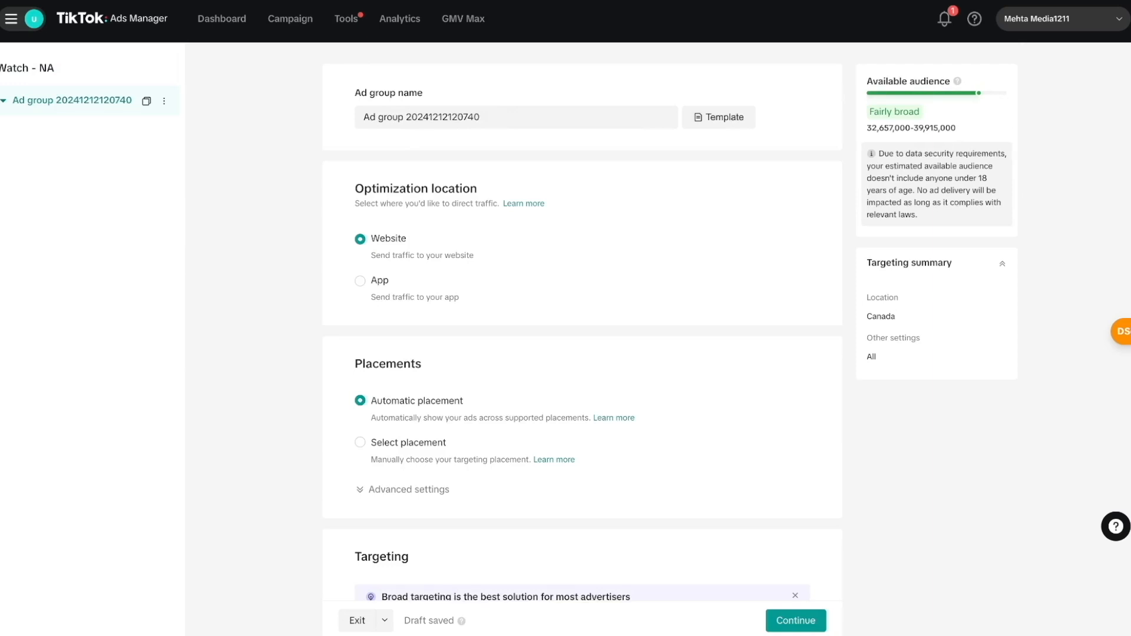
Step: Rename the ad group as "Mens watches - NA"
{"action": "triple_click", "coordinate": [482, 117]}
{"action": "type", "text": "Mens watches - NA"}
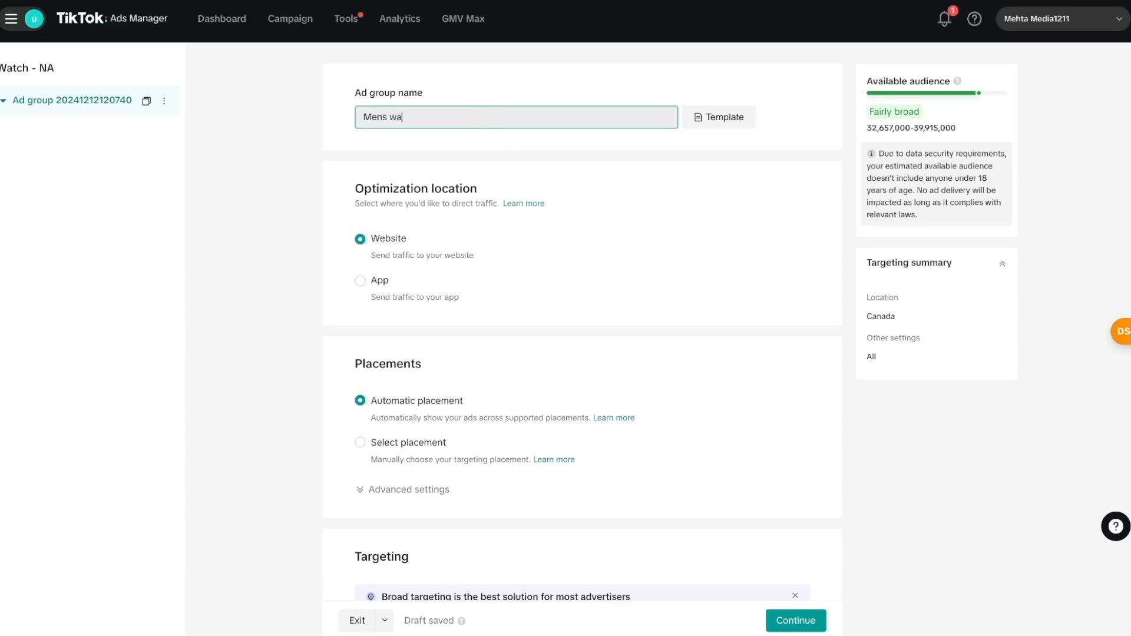
{"action": "left_click", "coordinate": [240, 217]}
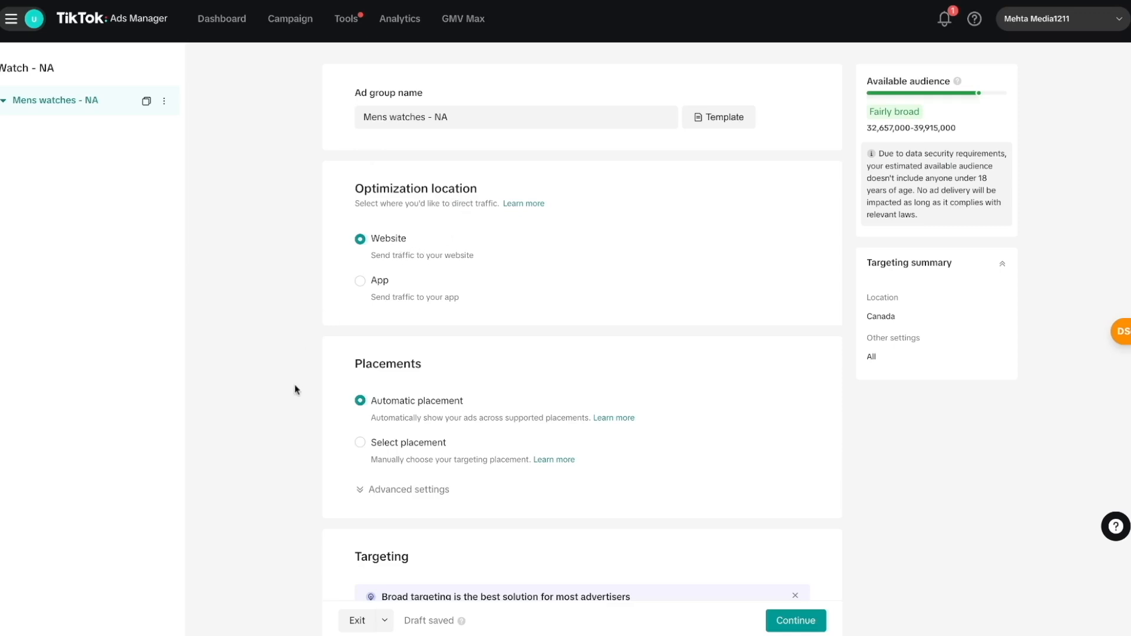
Step: Select ad placements manually and keep only TikTok, excluding Global App Bundle and Pangle
{"action": "scroll", "coordinate": [295, 390], "scroll_direction": "down", "scroll_amount": 4}
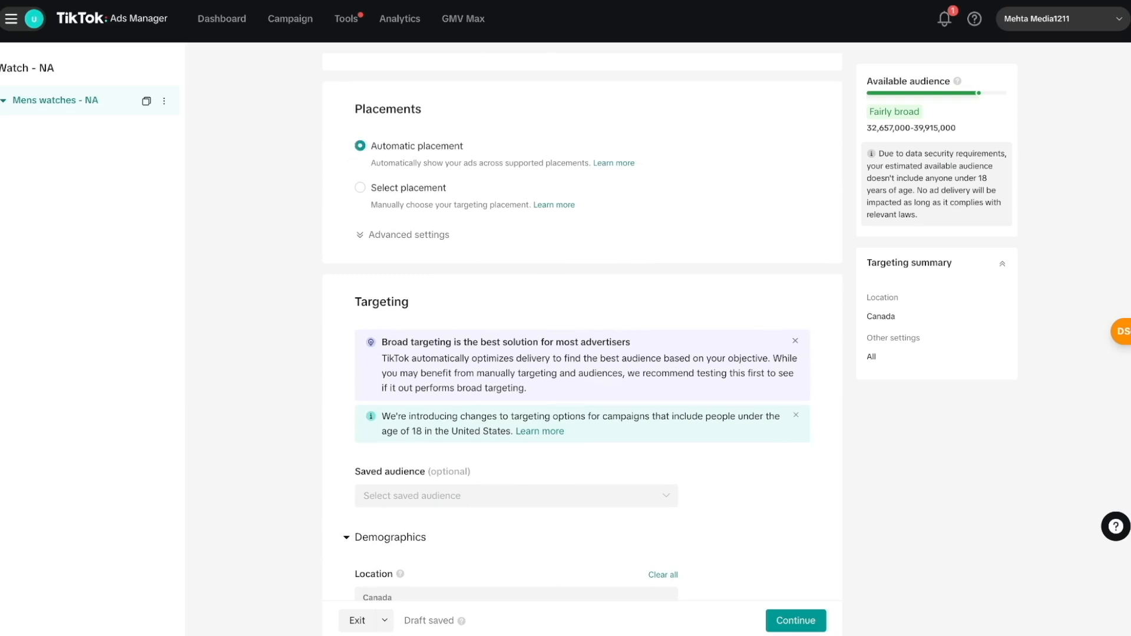
{"action": "left_click", "coordinate": [361, 189]}
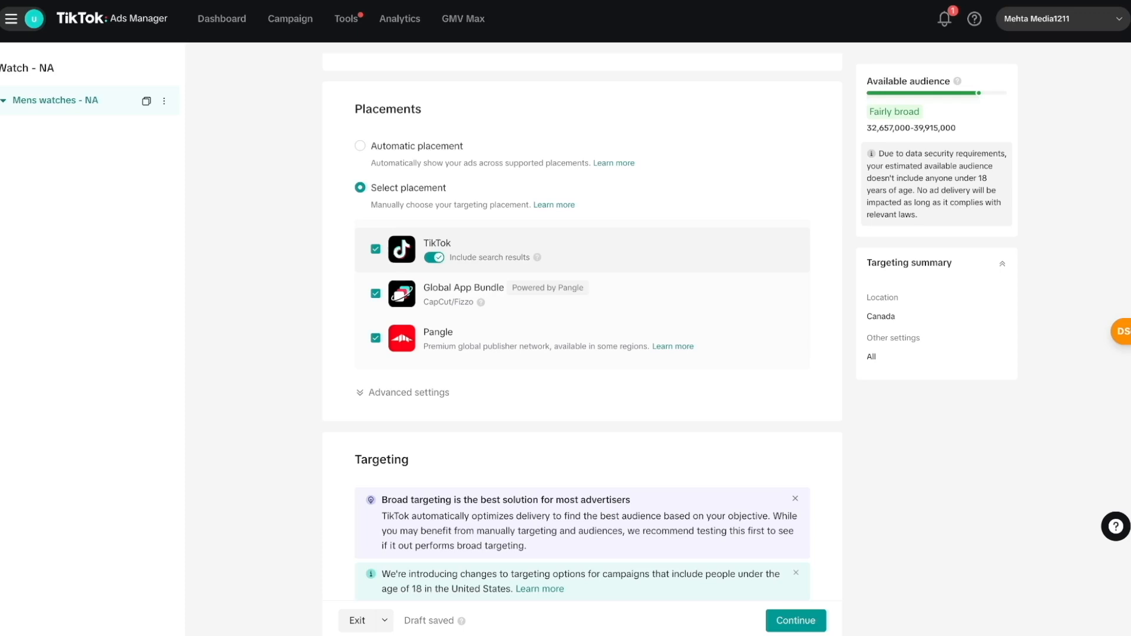
{"action": "left_click", "coordinate": [375, 294]}
{"action": "left_click", "coordinate": [376, 340]}
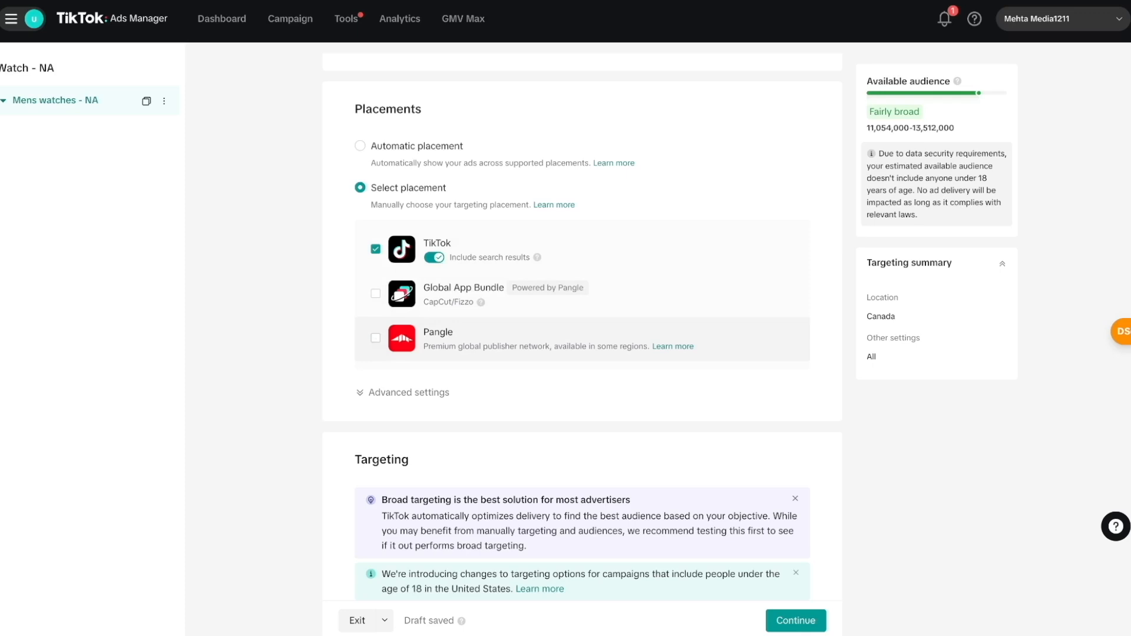
Step: Expand the advanced placement settings and switch off Allow video download
{"action": "left_click", "coordinate": [398, 396]}
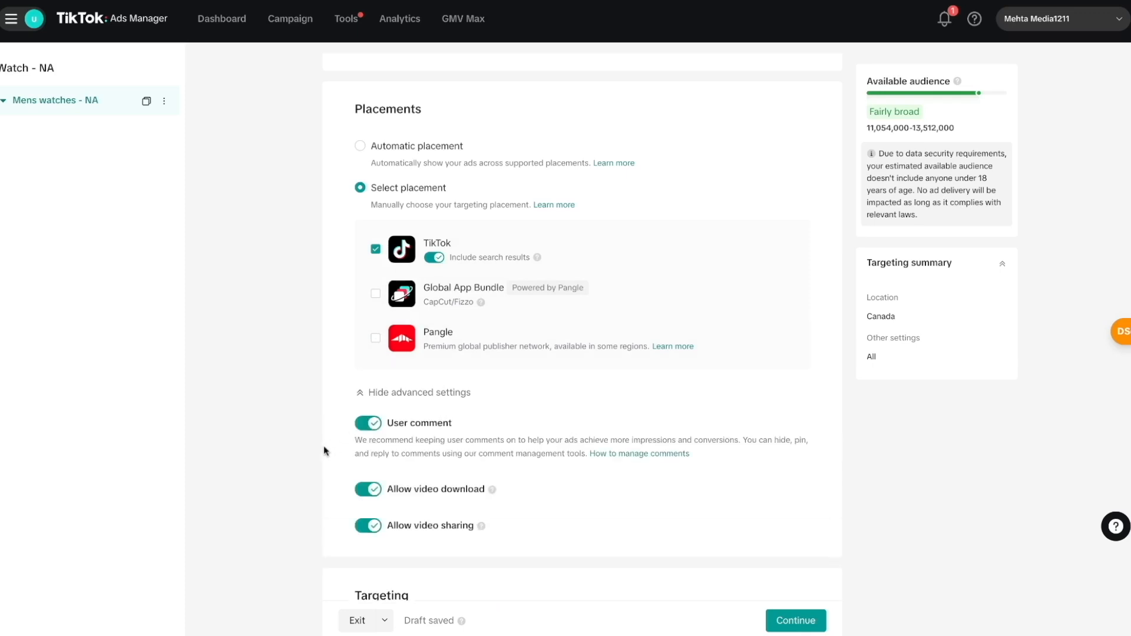
{"action": "scroll", "coordinate": [325, 451], "scroll_direction": "down", "scroll_amount": 2}
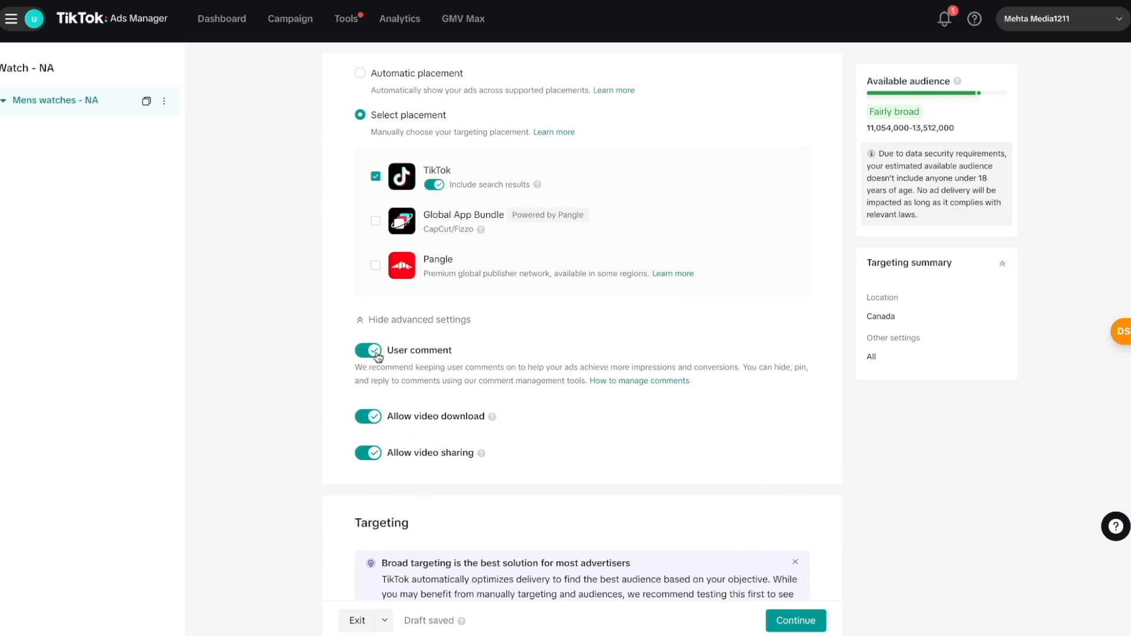
{"action": "left_click", "coordinate": [377, 423]}
Step: Add United States to the ad group's target locations alongside Canada
{"action": "scroll", "coordinate": [582, 328], "scroll_direction": "down", "scroll_amount": 7}
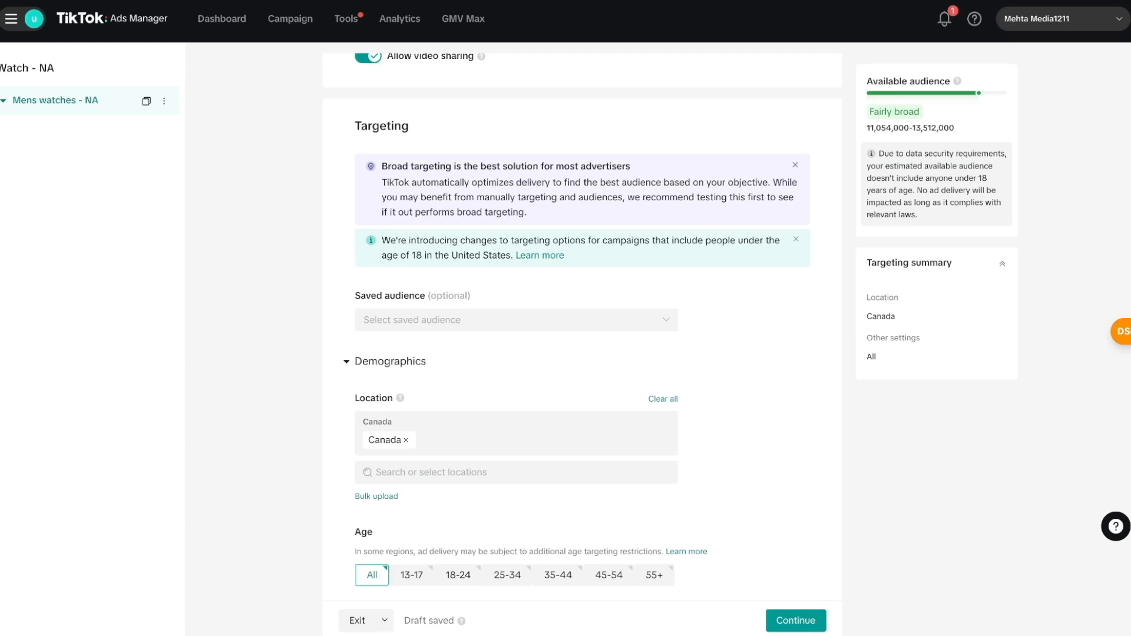
{"action": "scroll", "coordinate": [328, 407], "scroll_direction": "down", "scroll_amount": 2}
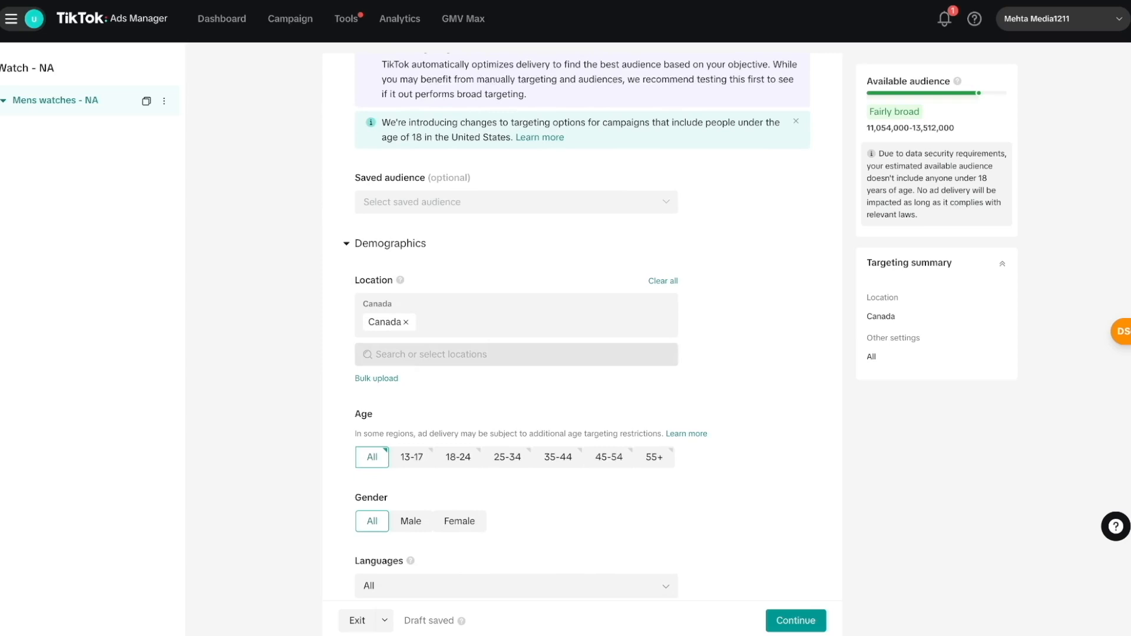
{"action": "left_click", "coordinate": [405, 358]}
{"action": "type", "text": "united s"}
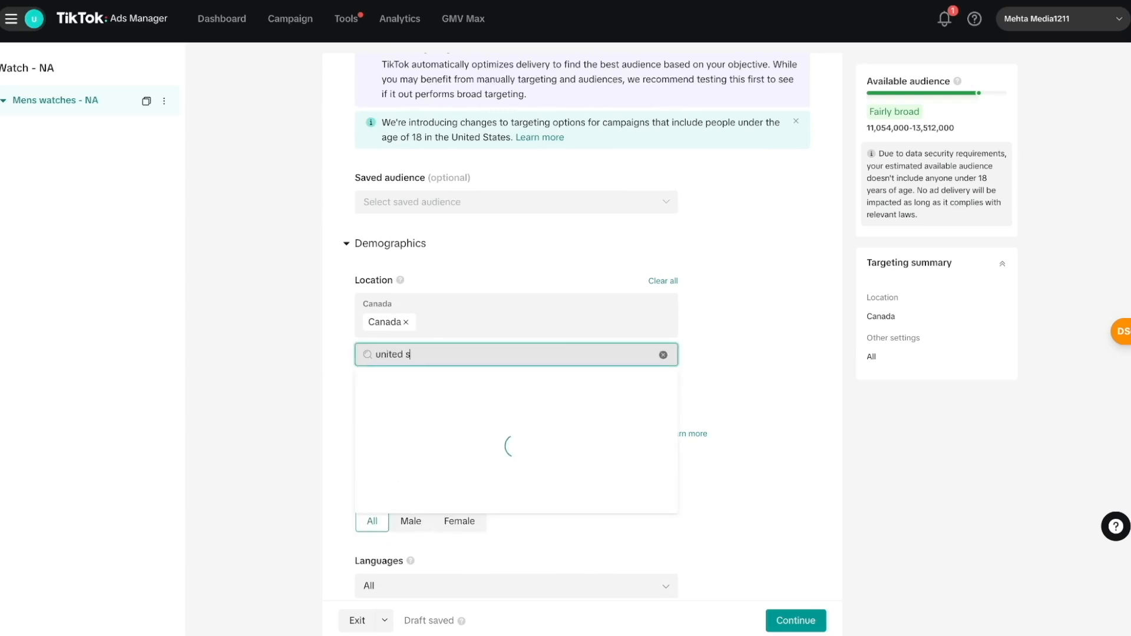
{"action": "left_click", "coordinate": [400, 432]}
{"action": "left_click", "coordinate": [298, 398]}
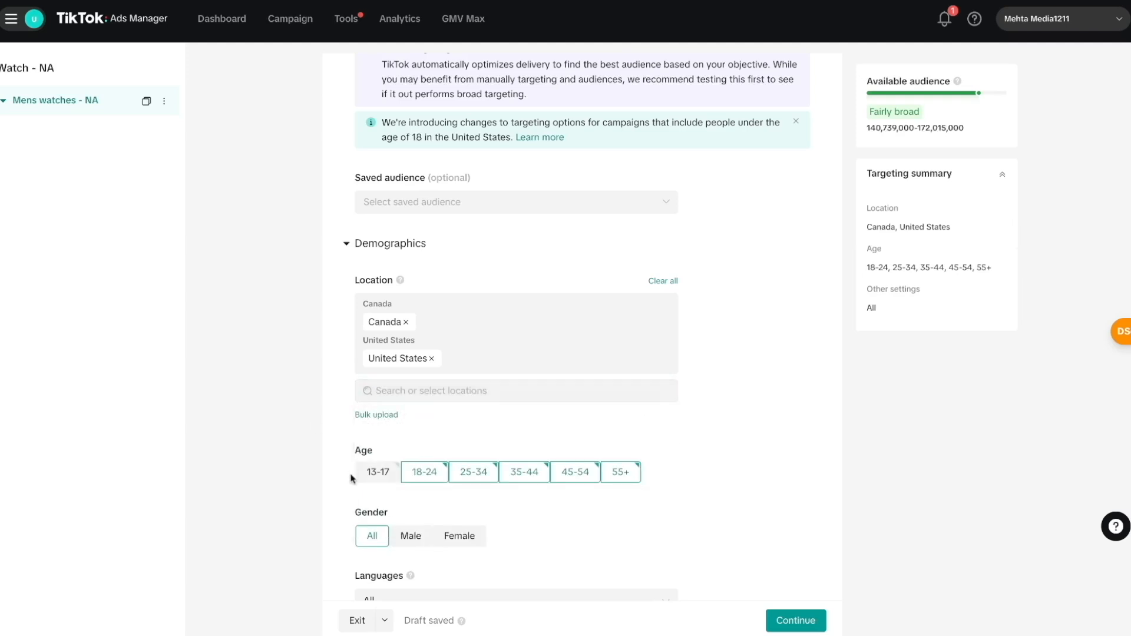
Step: Exclude the 18-24 and 55+ age groups from the targeting and restrict the gender to Male
{"action": "left_click", "coordinate": [426, 478]}
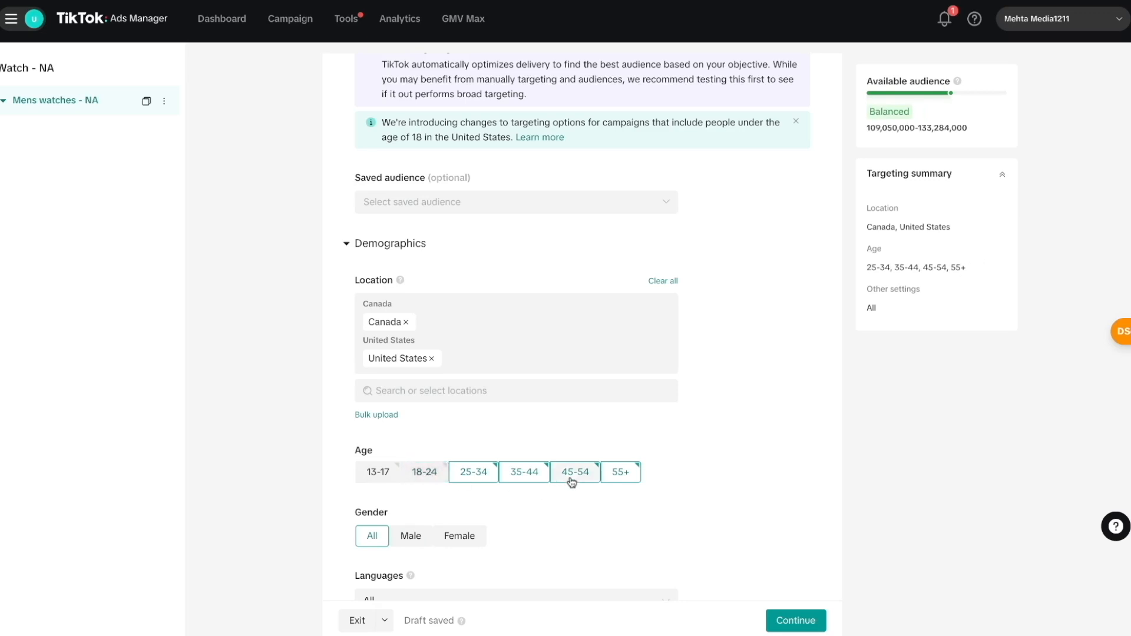
{"action": "left_click", "coordinate": [623, 477]}
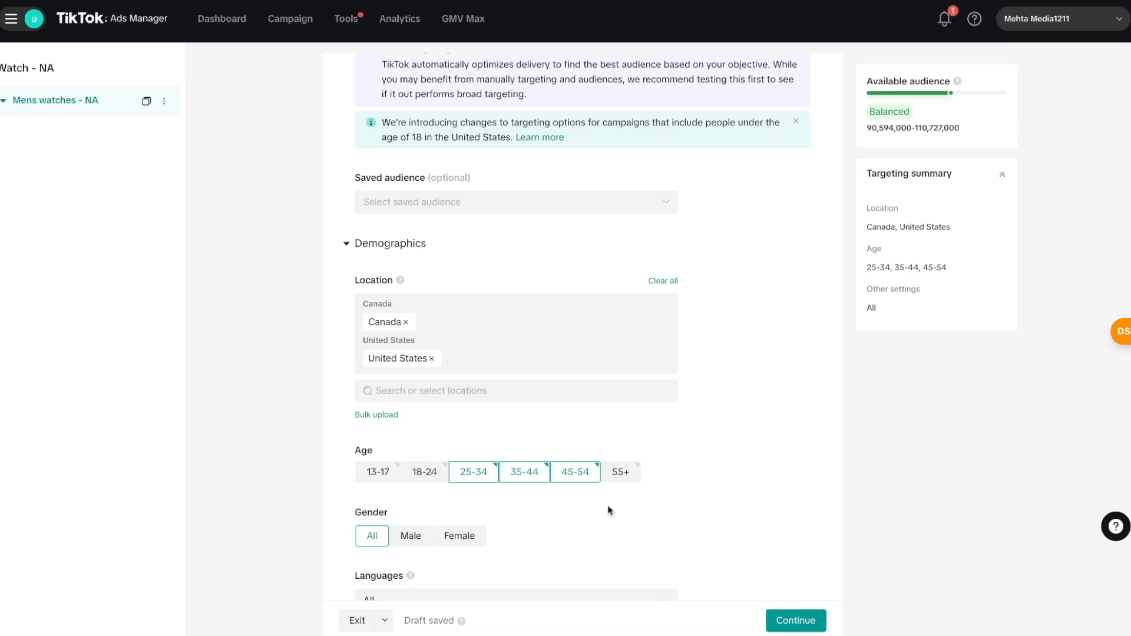
{"action": "left_click", "coordinate": [410, 535]}
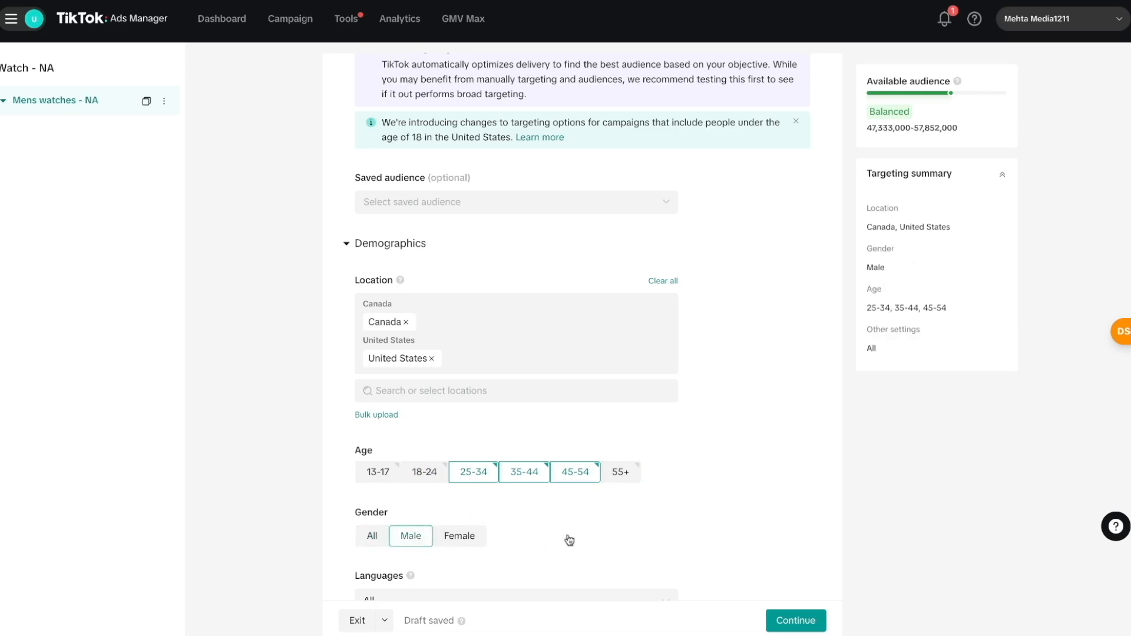
Step: Restrict the ad group's language targeting to English and set the spending power to High spending power
{"action": "scroll", "coordinate": [775, 469], "scroll_direction": "down", "scroll_amount": 3}
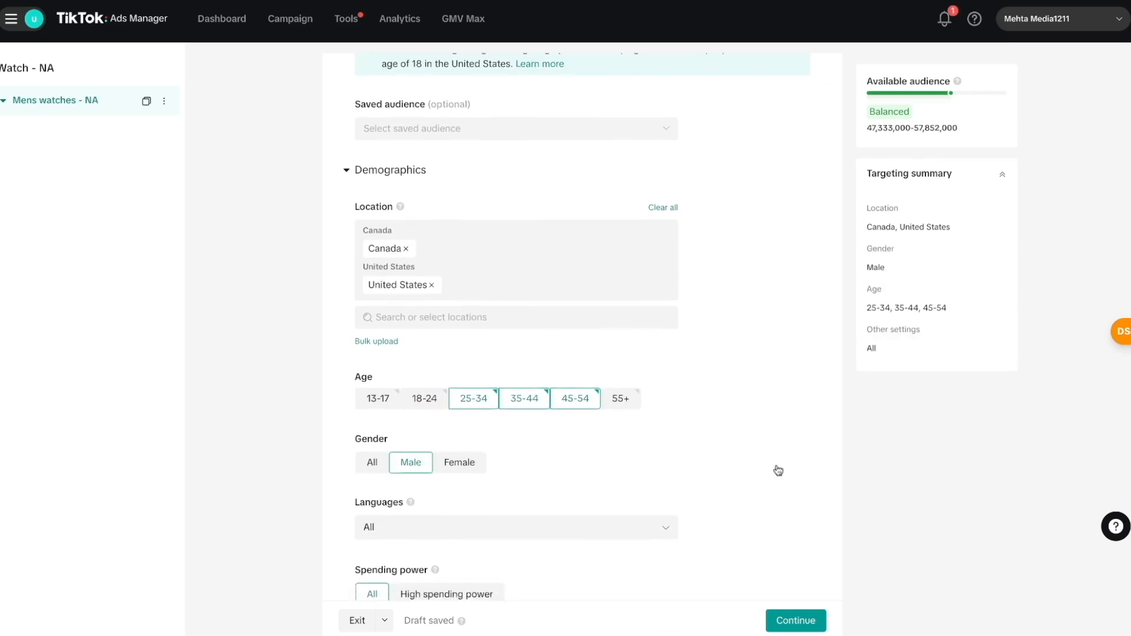
{"action": "scroll", "coordinate": [523, 379], "scroll_direction": "down", "scroll_amount": 3}
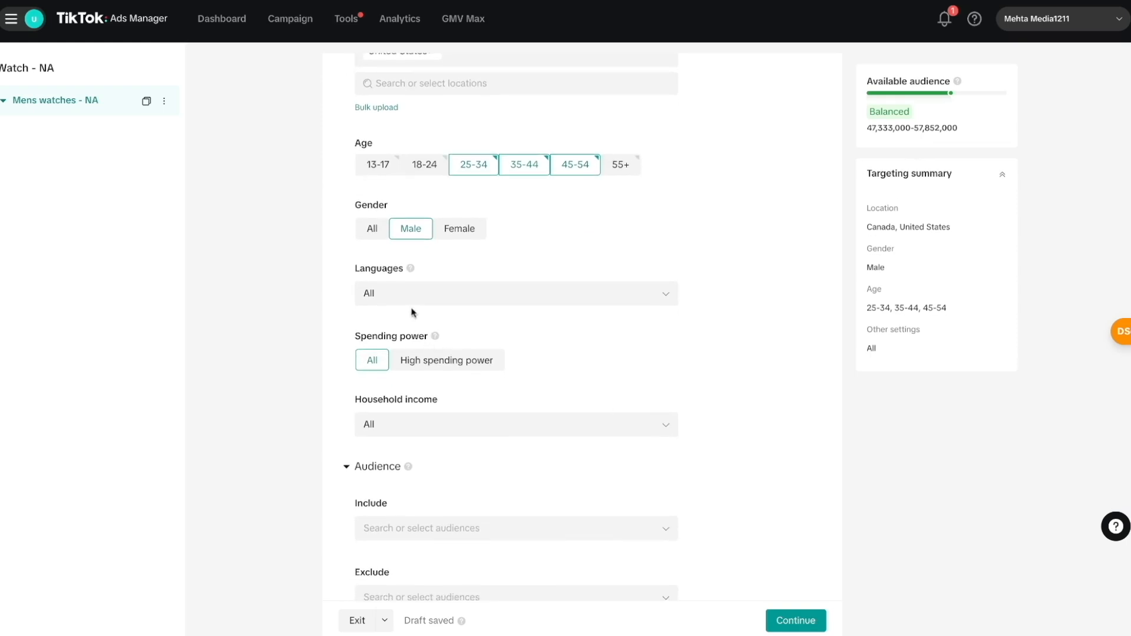
{"action": "left_click", "coordinate": [411, 300]}
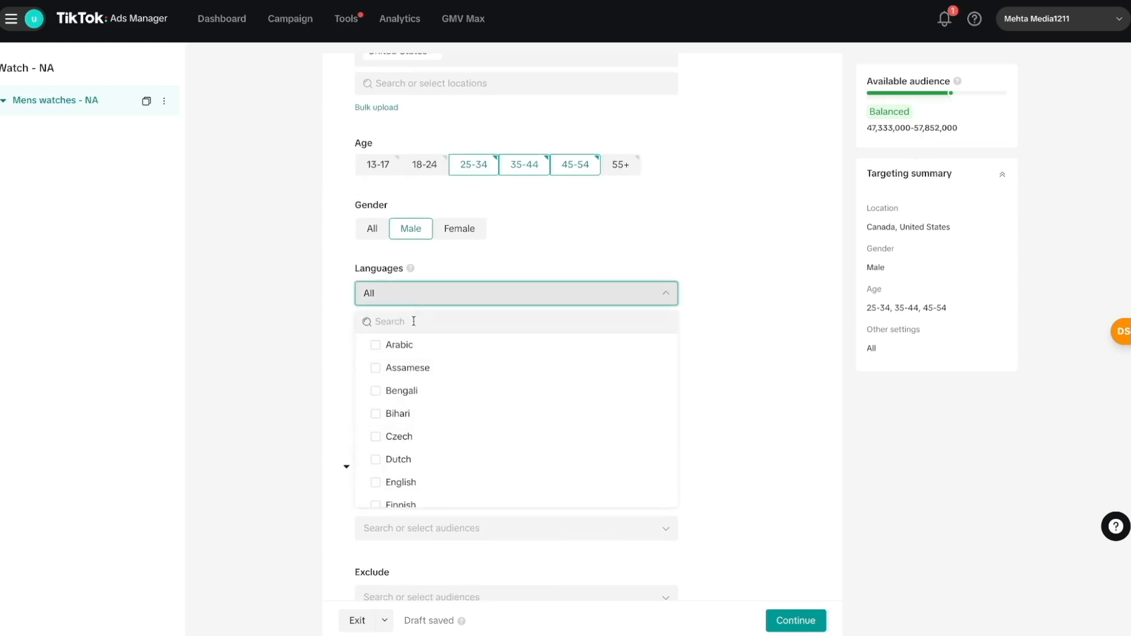
{"action": "scroll", "coordinate": [418, 442], "scroll_direction": "down", "scroll_amount": 1}
{"action": "left_click", "coordinate": [377, 461]}
{"action": "left_click", "coordinate": [273, 366]}
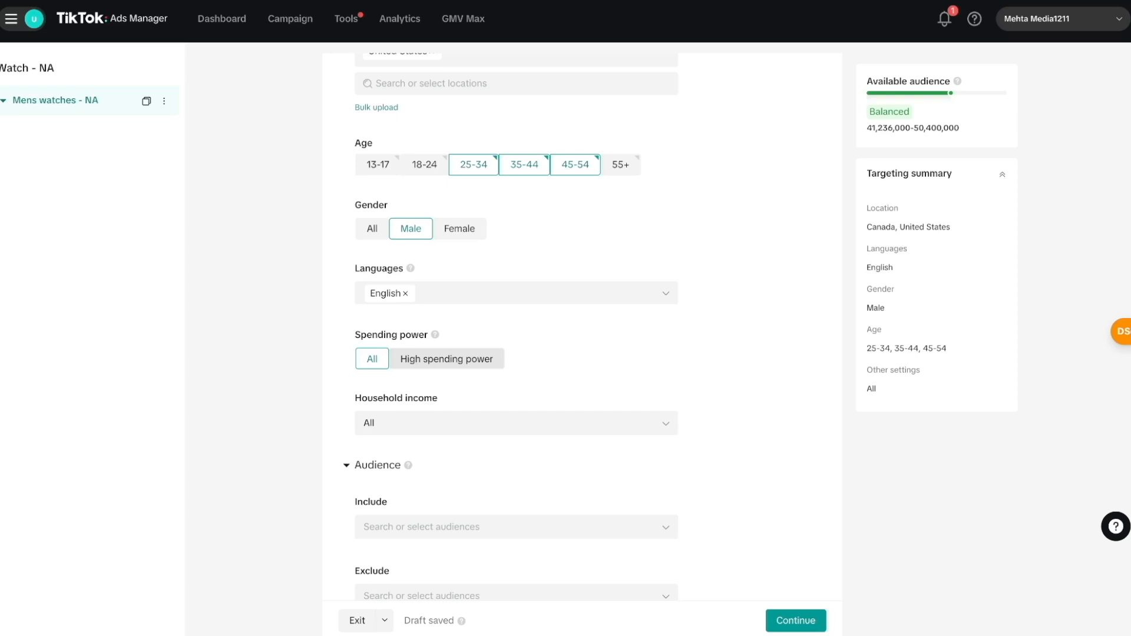
{"action": "left_click", "coordinate": [446, 359]}
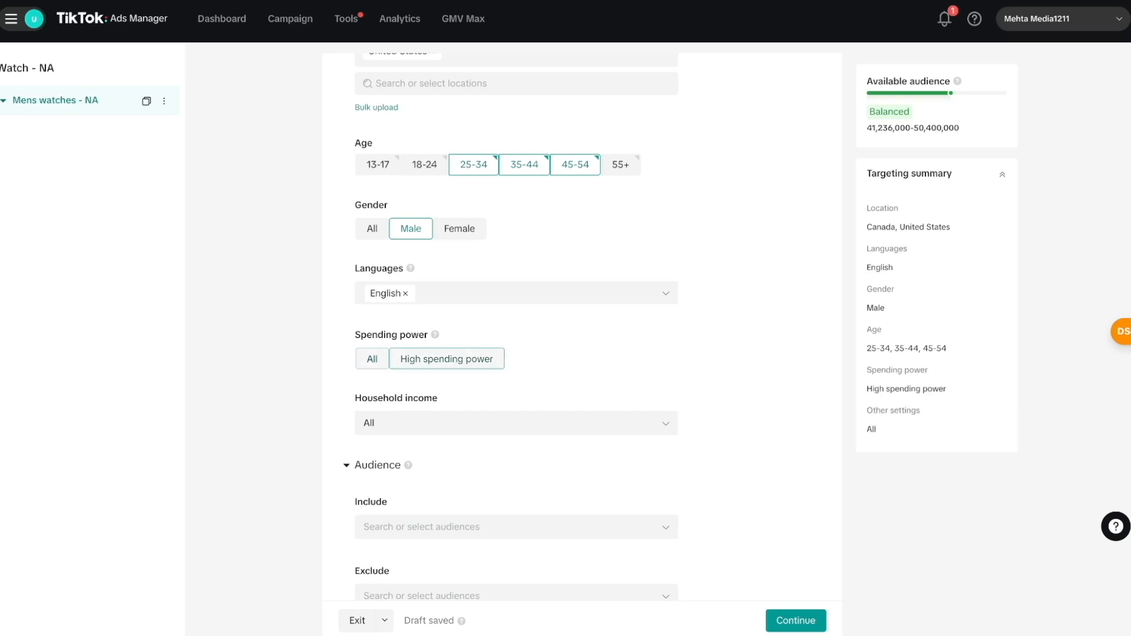
Step: Examine the household income options and the audiences available for inclusion in the targeting
{"action": "scroll", "coordinate": [636, 398], "scroll_direction": "down", "scroll_amount": 1}
{"action": "left_click", "coordinate": [550, 394]}
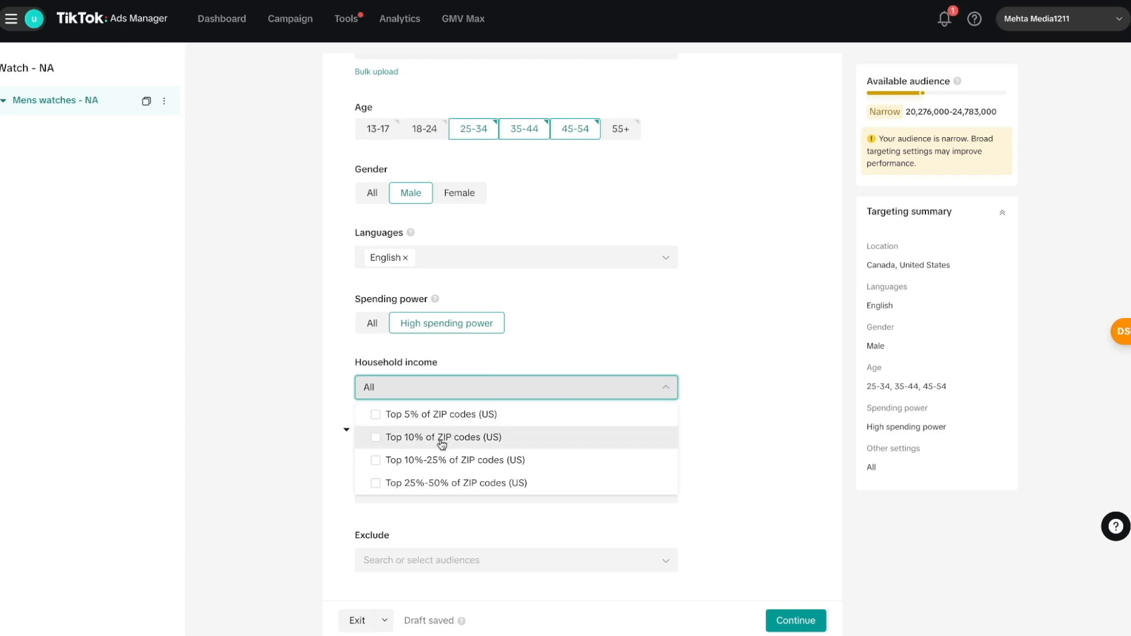
{"action": "scroll", "coordinate": [443, 489], "scroll_direction": "down", "scroll_amount": 1}
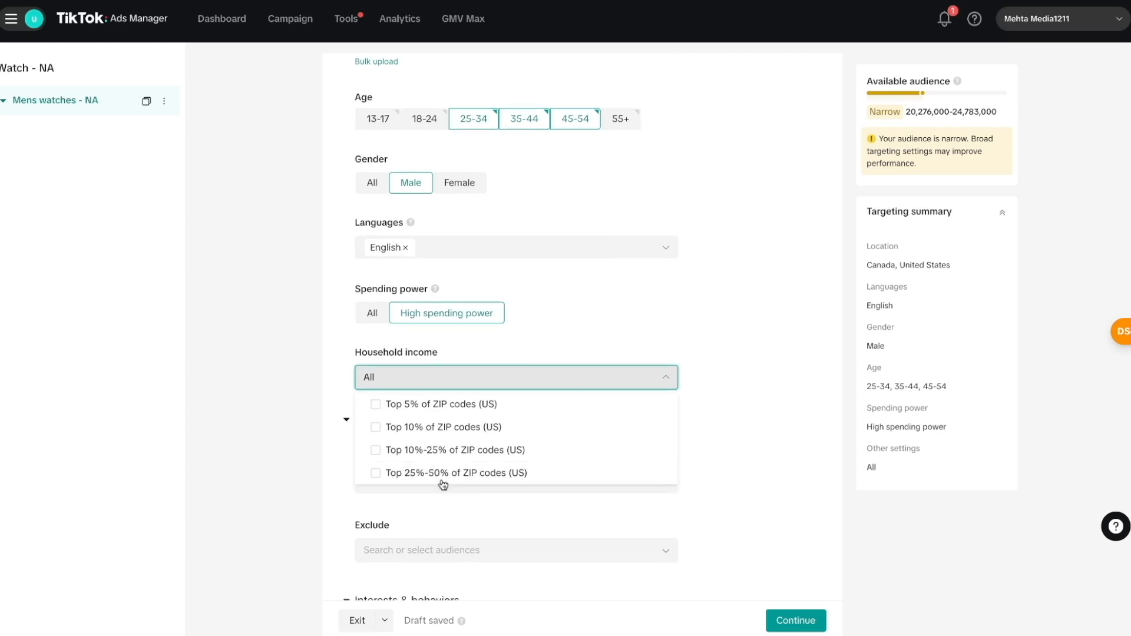
{"action": "left_click", "coordinate": [314, 435]}
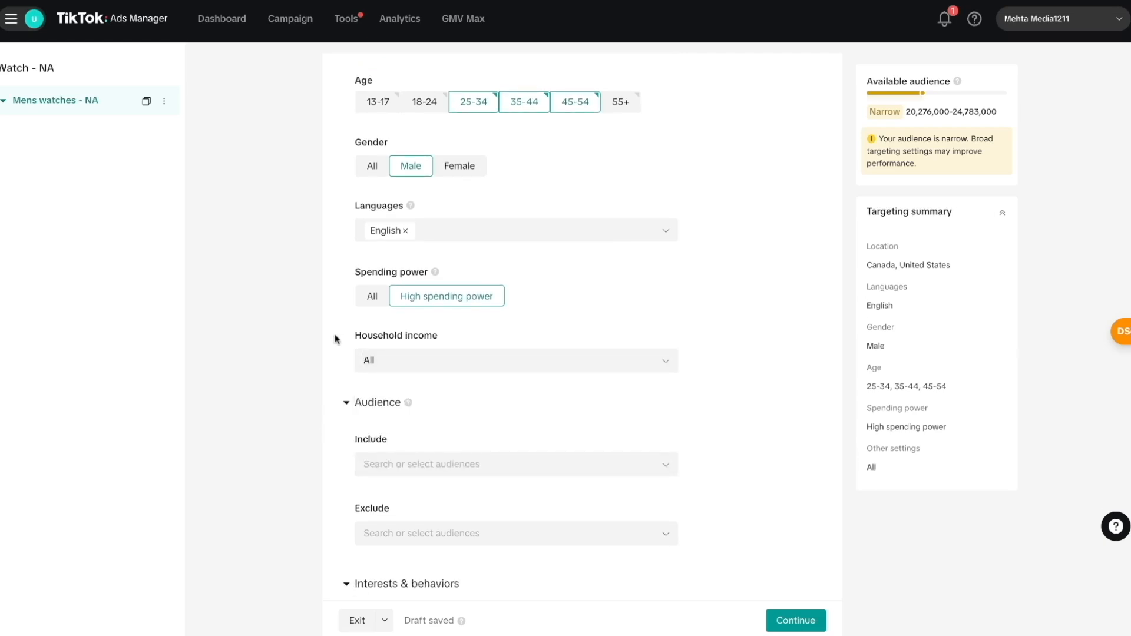
{"action": "scroll", "coordinate": [324, 402], "scroll_direction": "down", "scroll_amount": 2}
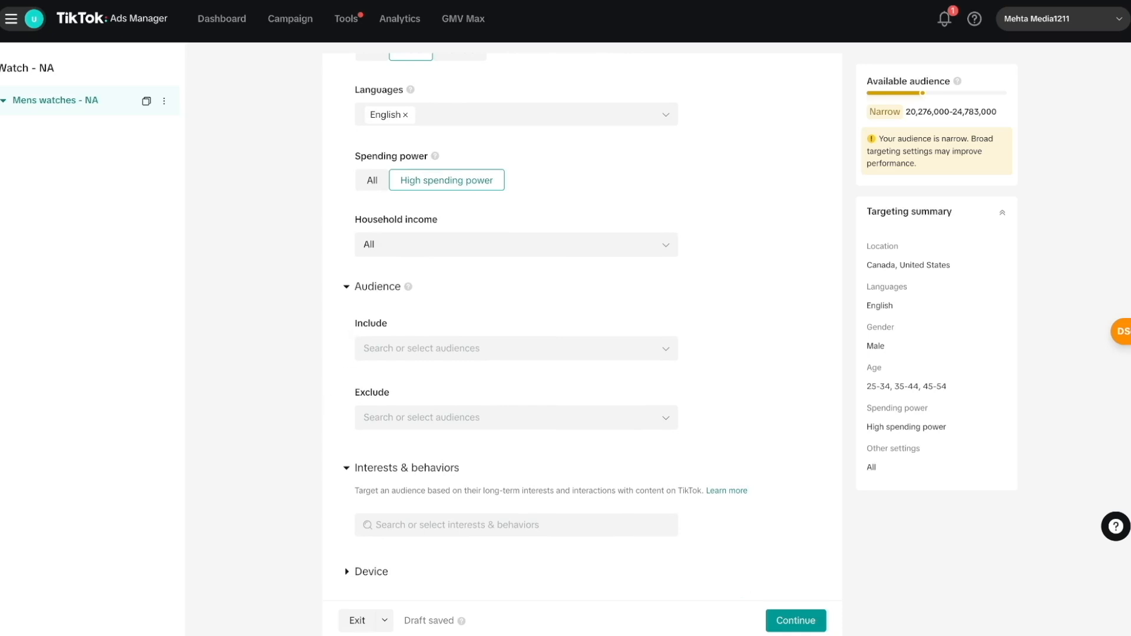
{"action": "left_click", "coordinate": [363, 350]}
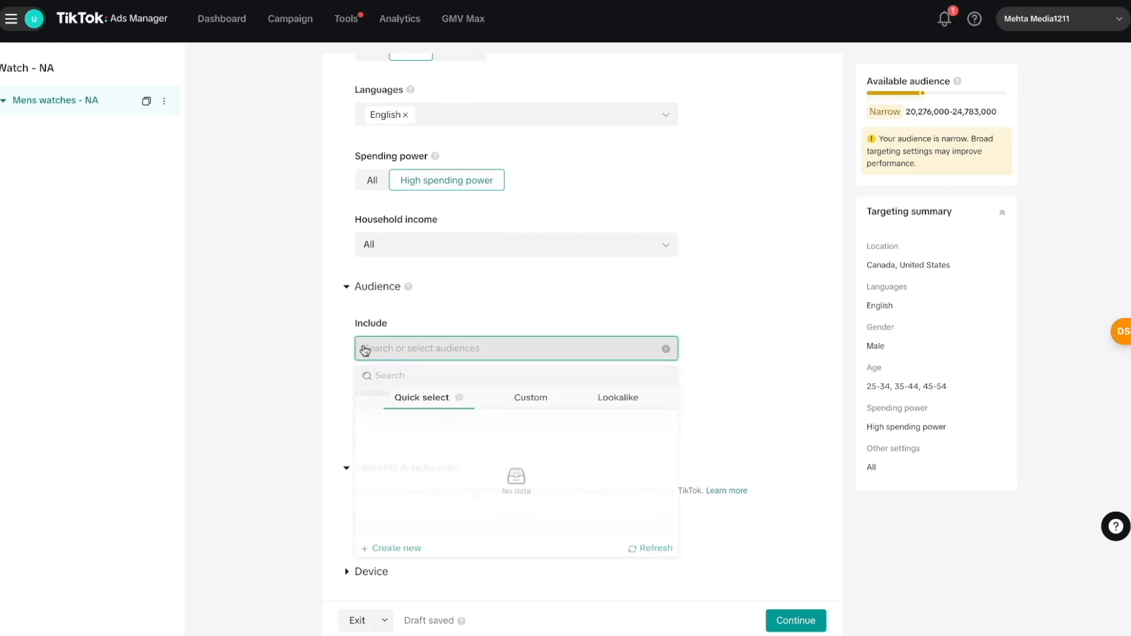
{"action": "left_click", "coordinate": [328, 351]}
{"action": "scroll", "coordinate": [341, 424], "scroll_direction": "down", "scroll_amount": 1}
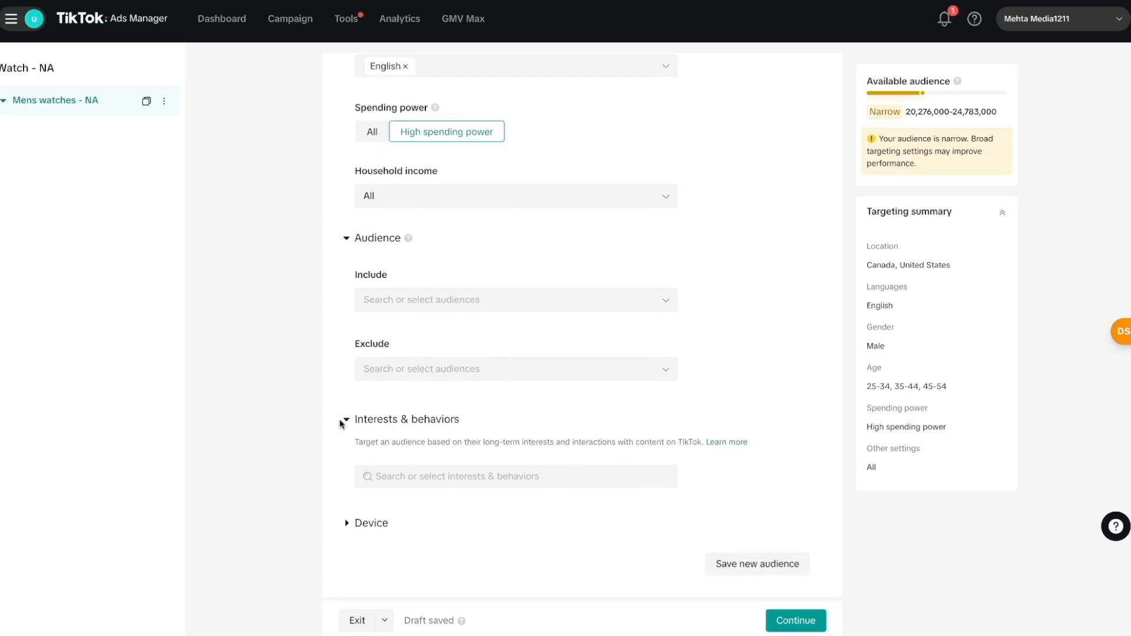
Step: Search the interests and behaviors for "watch" and add the Watches interest to the targeting
{"action": "scroll", "coordinate": [340, 424], "scroll_direction": "down", "scroll_amount": 1}
{"action": "scroll", "coordinate": [325, 458], "scroll_direction": "down", "scroll_amount": 1}
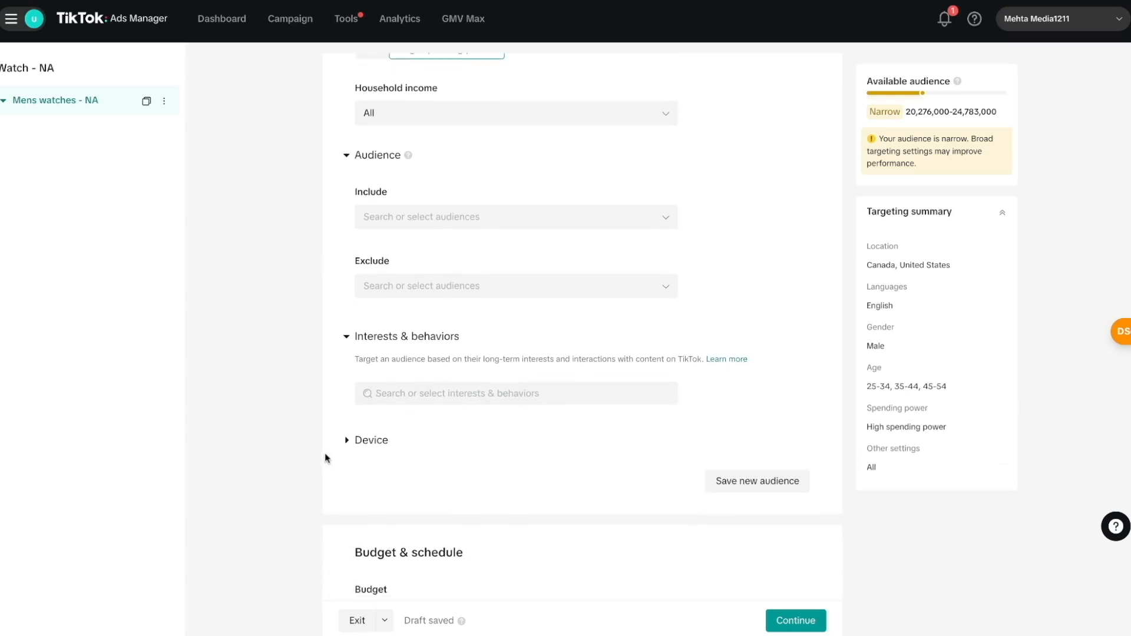
{"action": "left_click", "coordinate": [406, 376]}
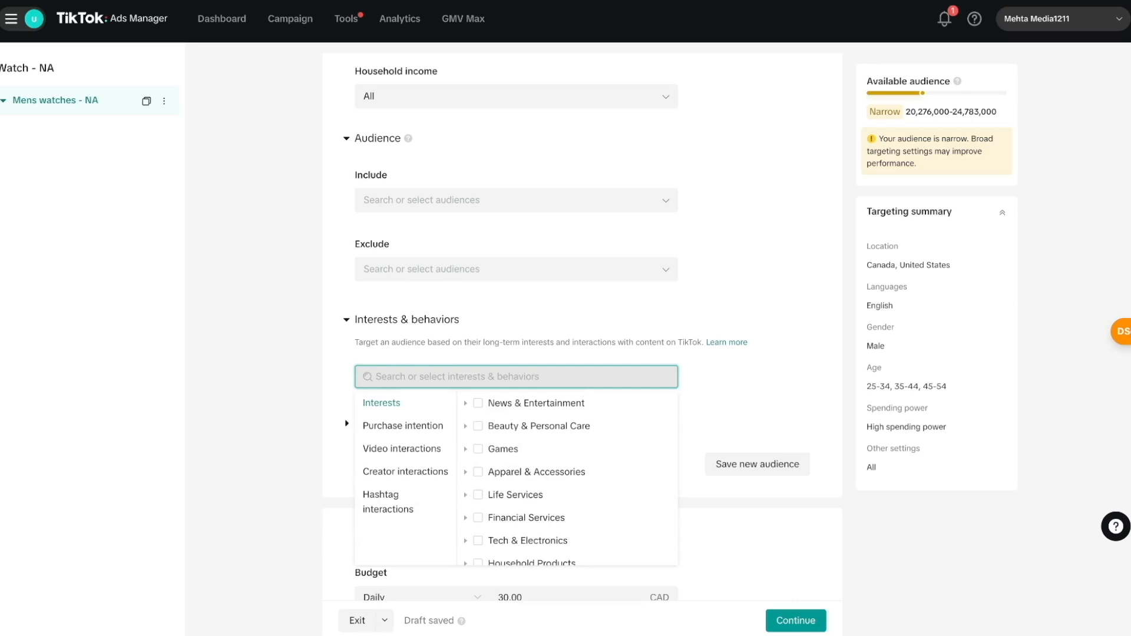
{"action": "scroll", "coordinate": [505, 472], "scroll_direction": "down", "scroll_amount": 1}
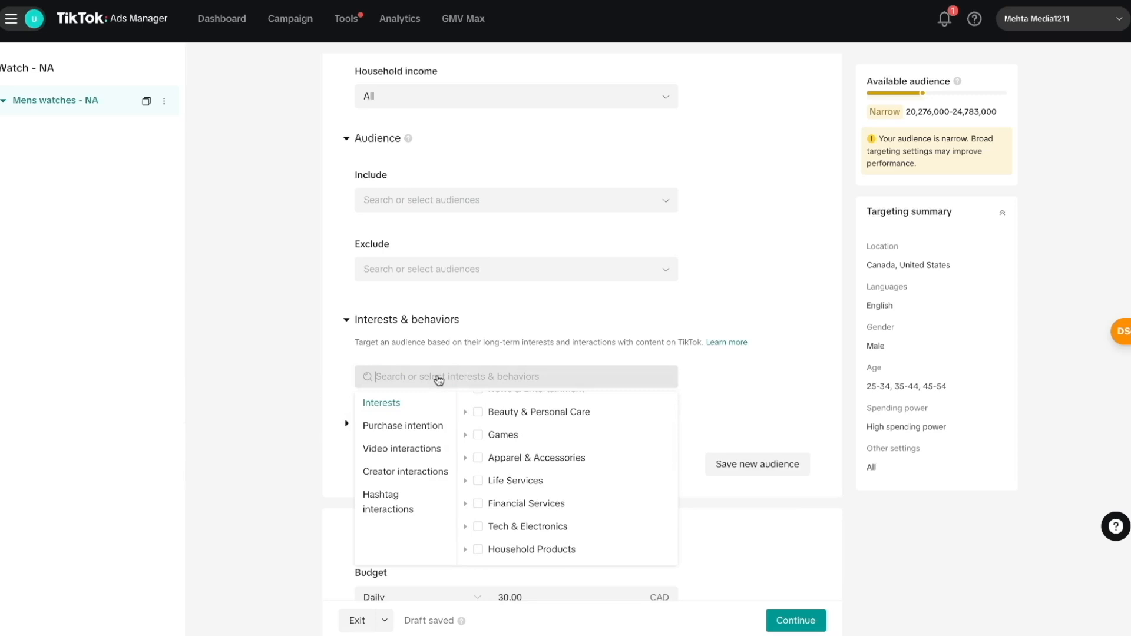
{"action": "type", "text": "watch"}
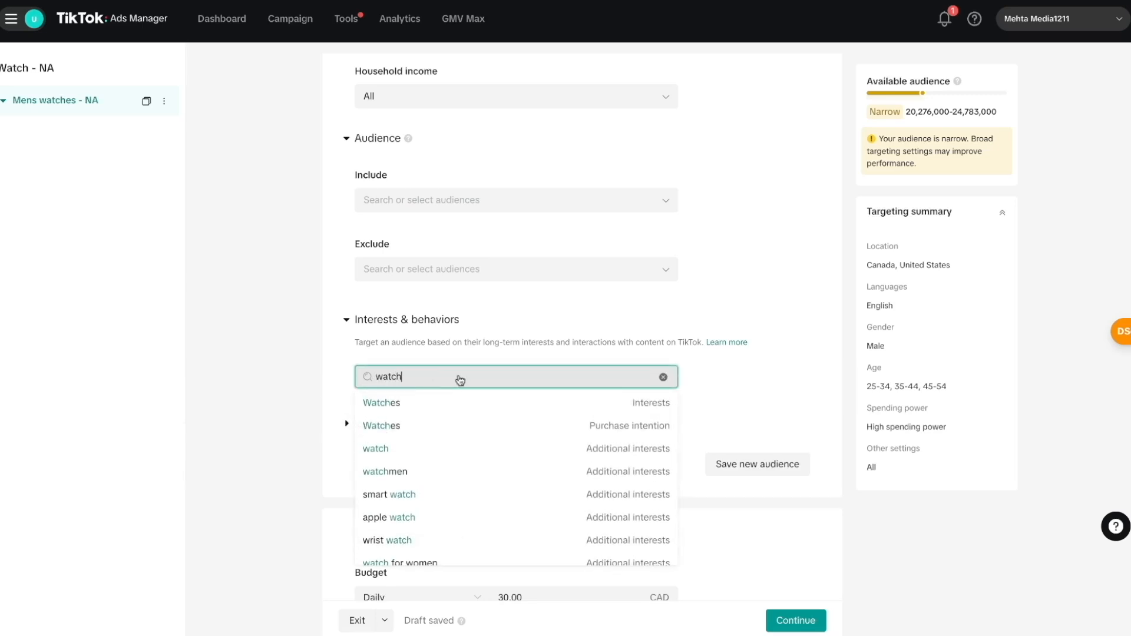
{"action": "mouse_move", "coordinate": [475, 539]}
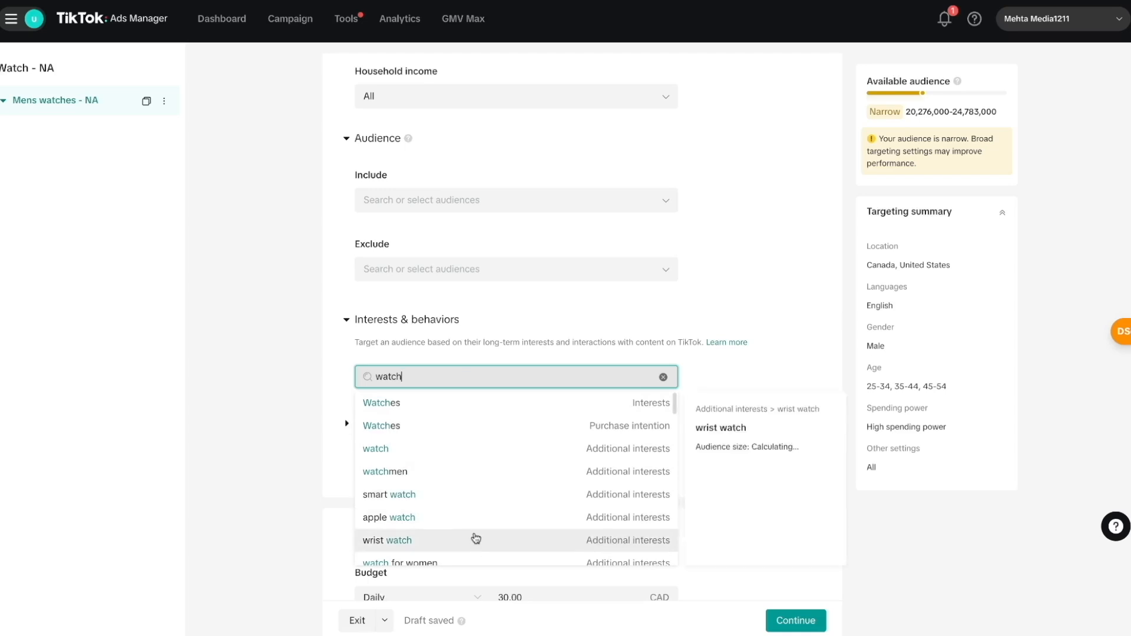
{"action": "mouse_move", "coordinate": [429, 404]}
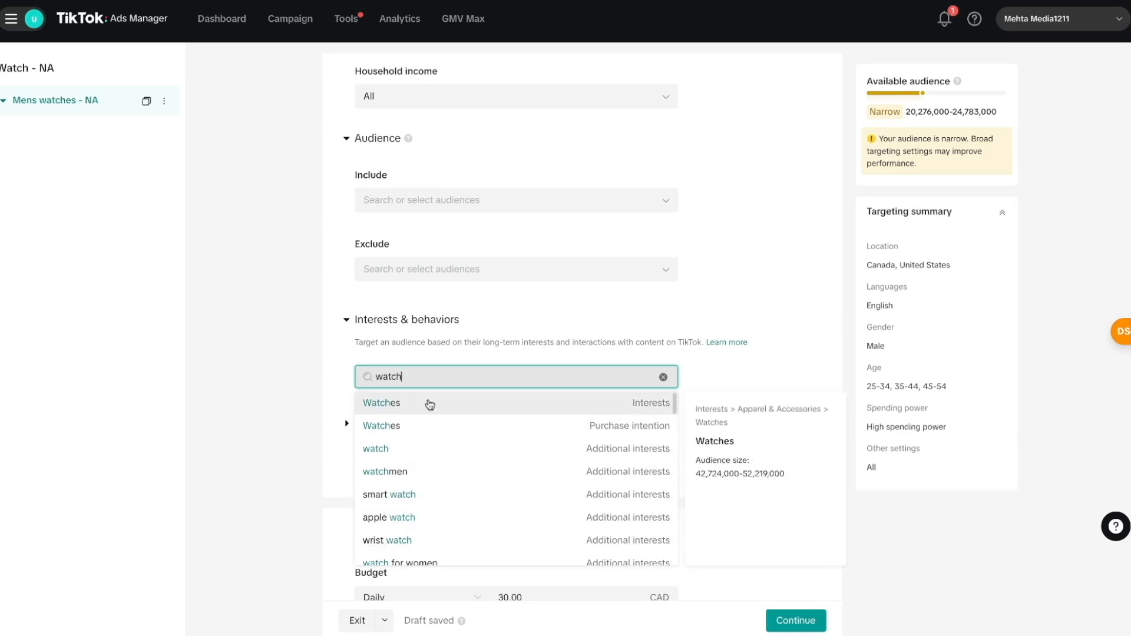
{"action": "left_click", "coordinate": [429, 404]}
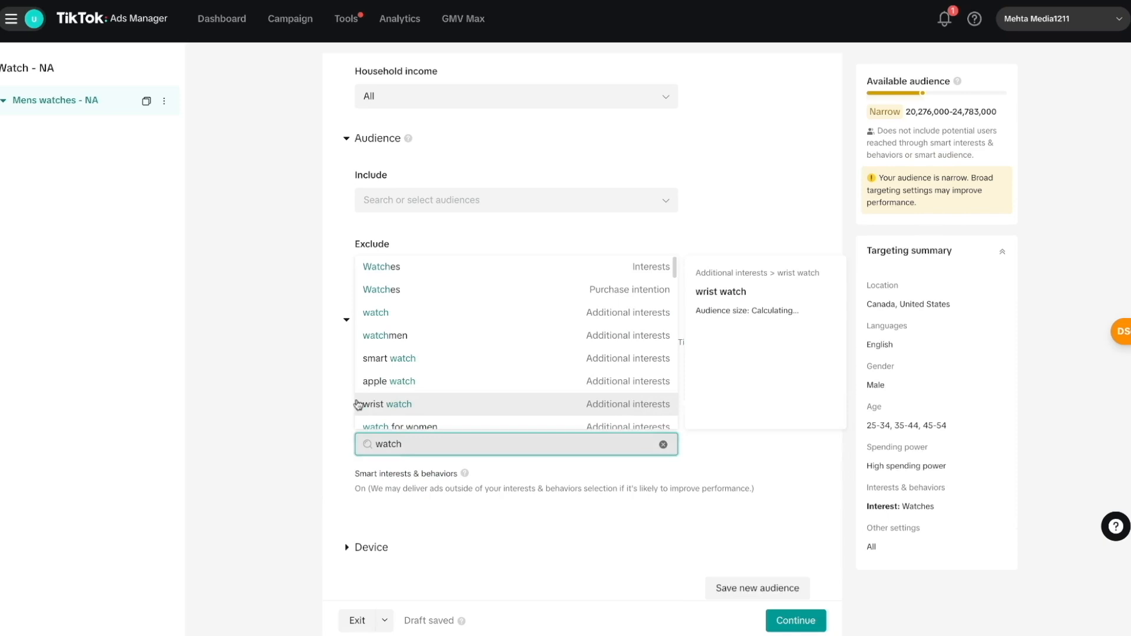
{"action": "left_click", "coordinate": [323, 398]}
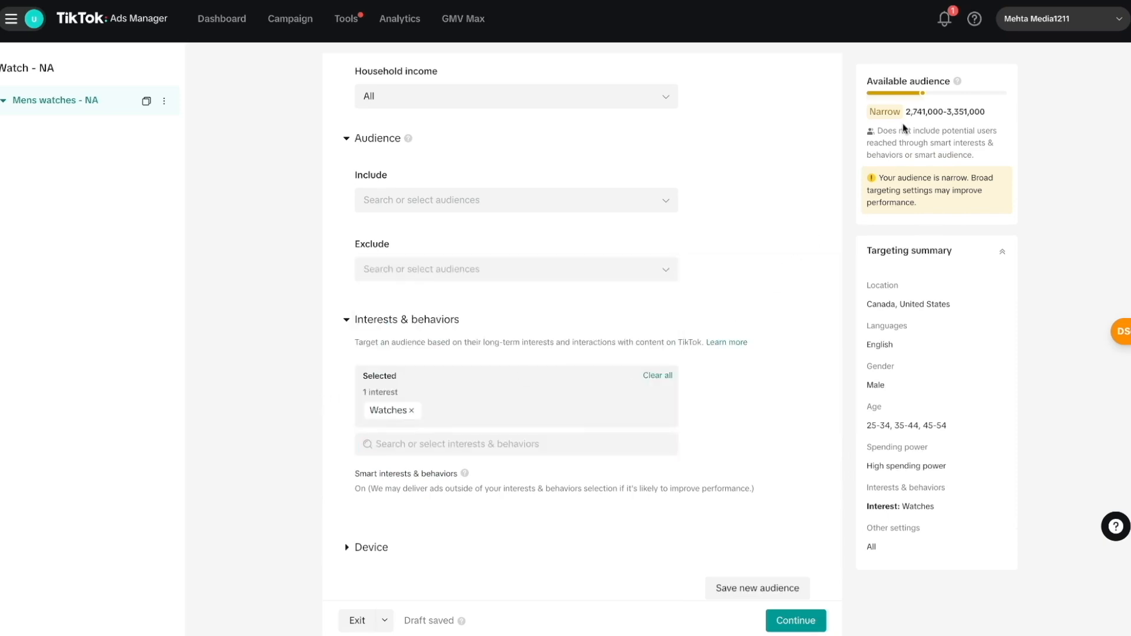
Step: Expand the device targeting and review its operating system, model, connection, carrier, internet provider and device price options
{"action": "scroll", "coordinate": [719, 419], "scroll_direction": "down", "scroll_amount": 3}
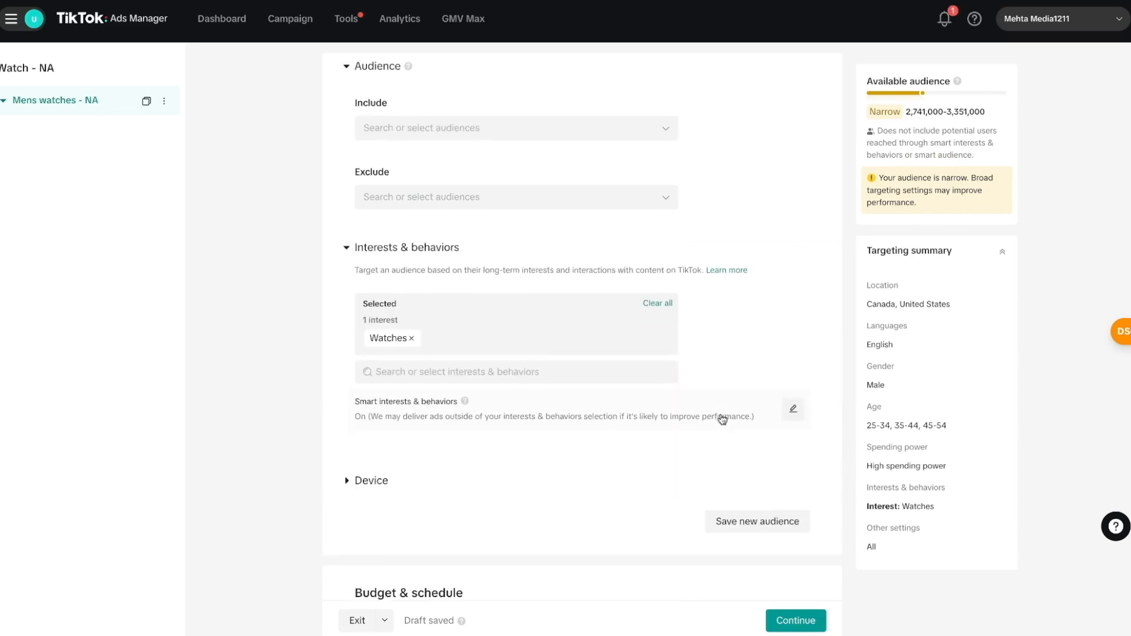
{"action": "left_click", "coordinate": [348, 447]}
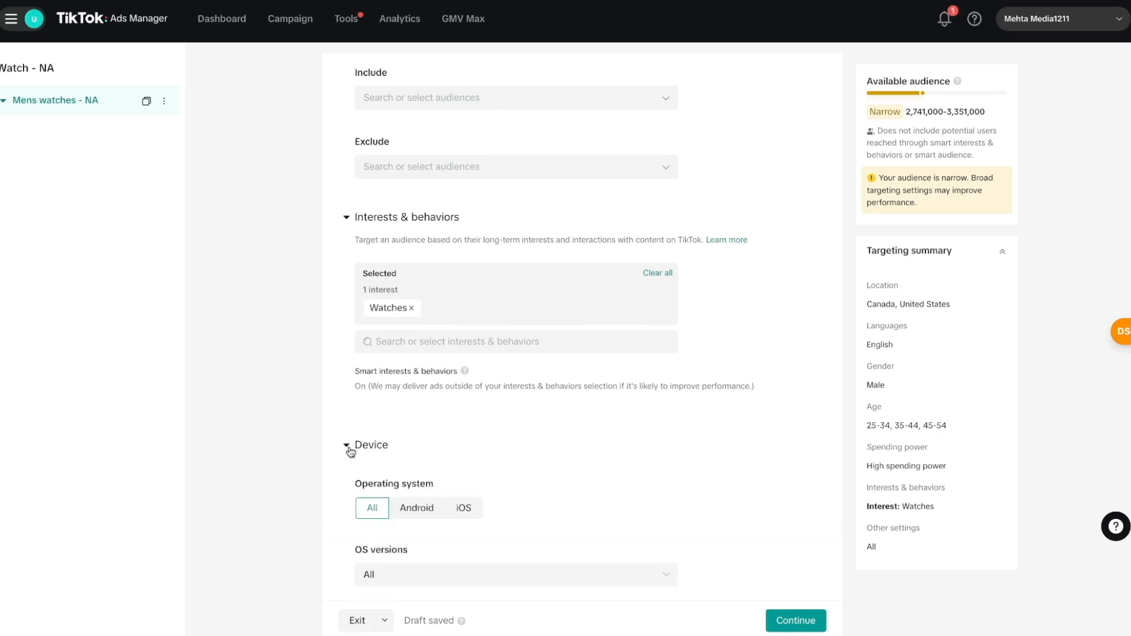
{"action": "scroll", "coordinate": [557, 477], "scroll_direction": "down", "scroll_amount": 2}
{"action": "scroll", "coordinate": [557, 478], "scroll_direction": "down", "scroll_amount": 2}
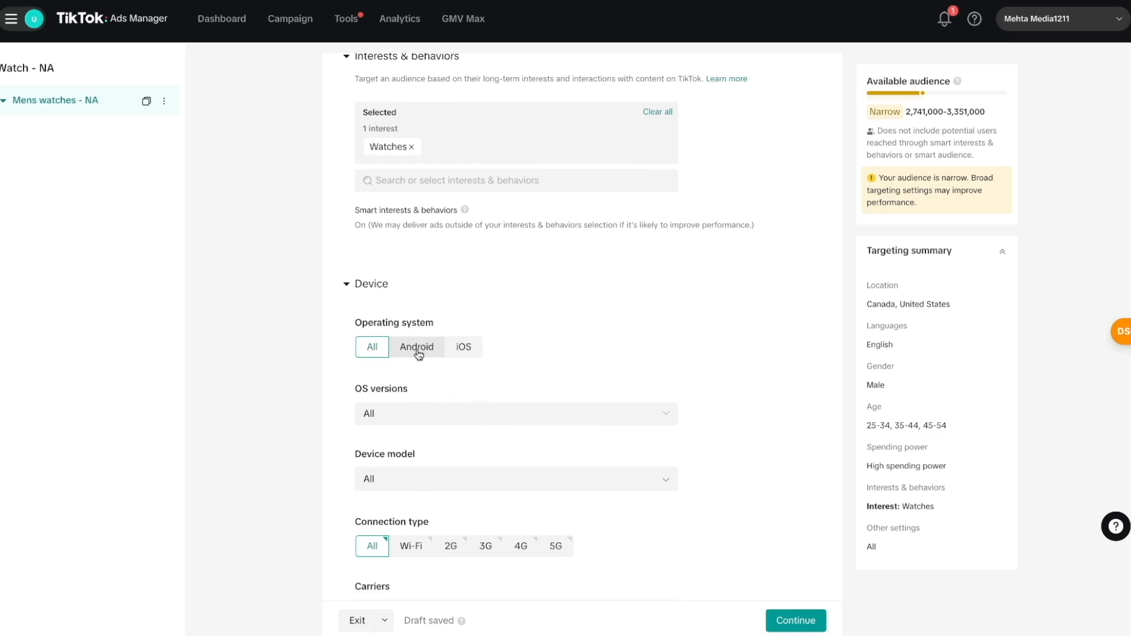
{"action": "scroll", "coordinate": [489, 359], "scroll_direction": "down", "scroll_amount": 1}
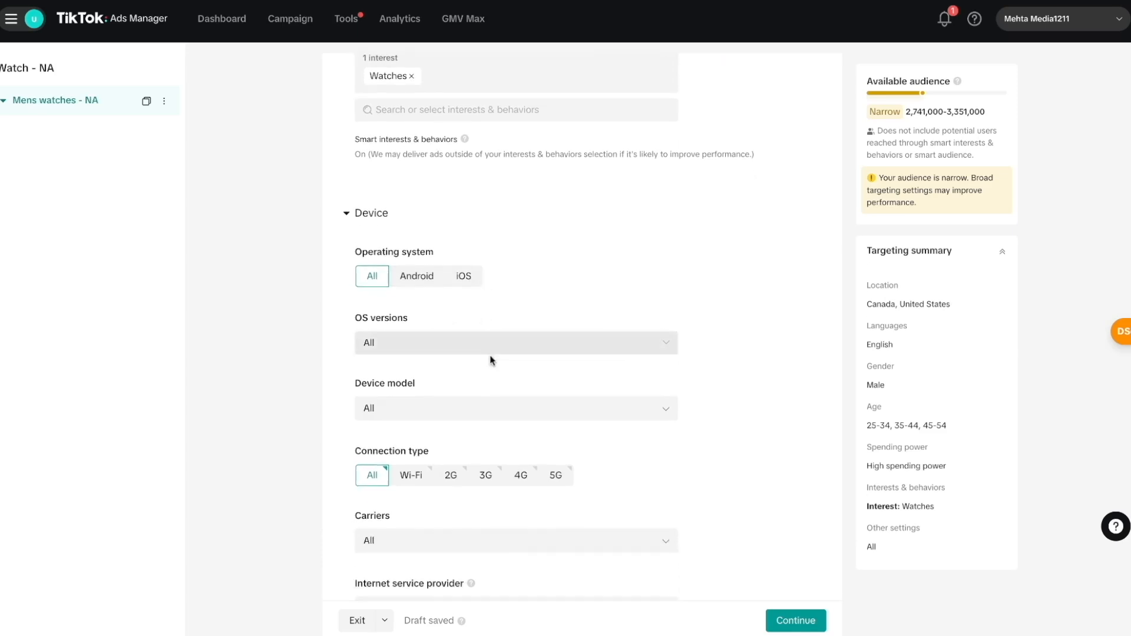
{"action": "scroll", "coordinate": [520, 479], "scroll_direction": "down", "scroll_amount": 3}
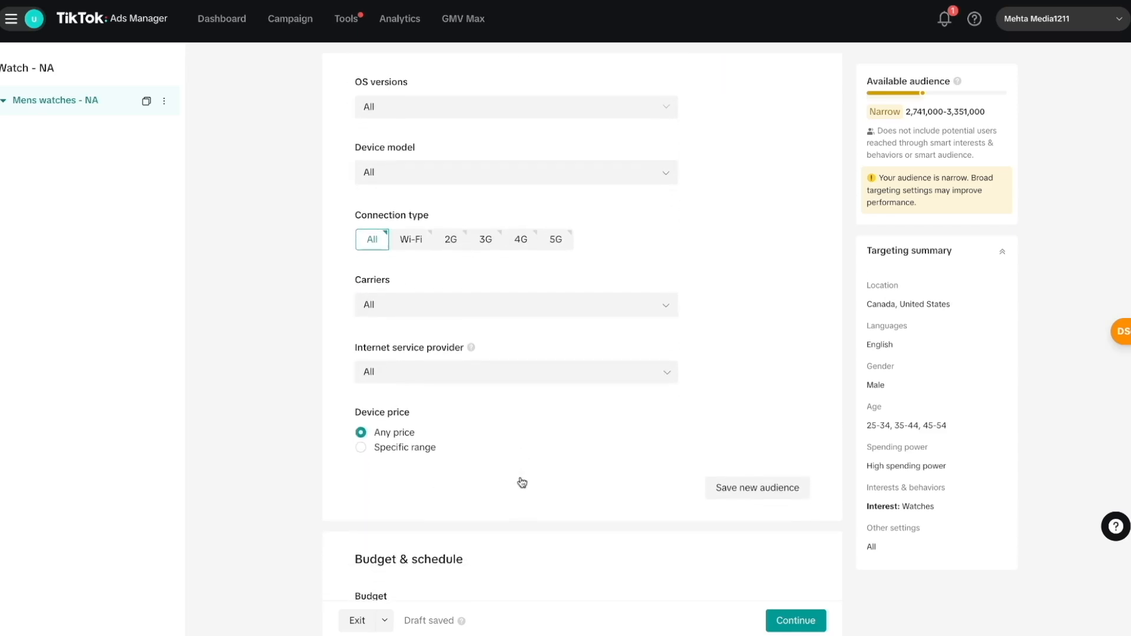
{"action": "scroll", "coordinate": [522, 482], "scroll_direction": "up", "scroll_amount": 4}
{"action": "scroll", "coordinate": [724, 496], "scroll_direction": "down", "scroll_amount": 4}
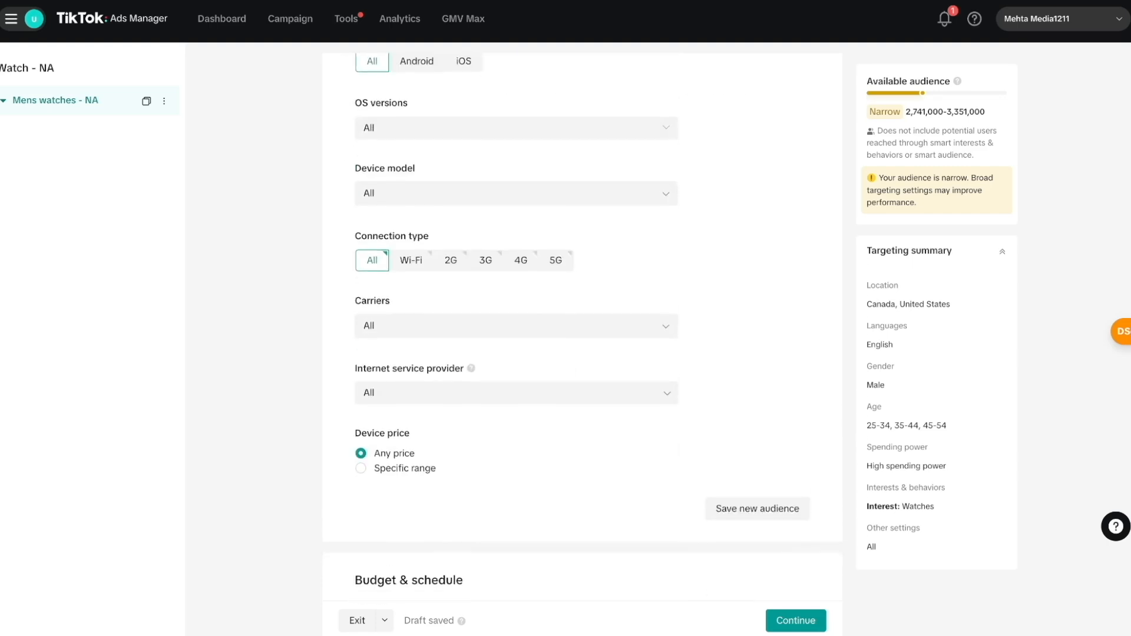
Step: Save the current targeting as a new audience named "watches men NA" and check the saved audience selection
{"action": "left_click", "coordinate": [738, 497]}
{"action": "type", "text": "watches men NA"}
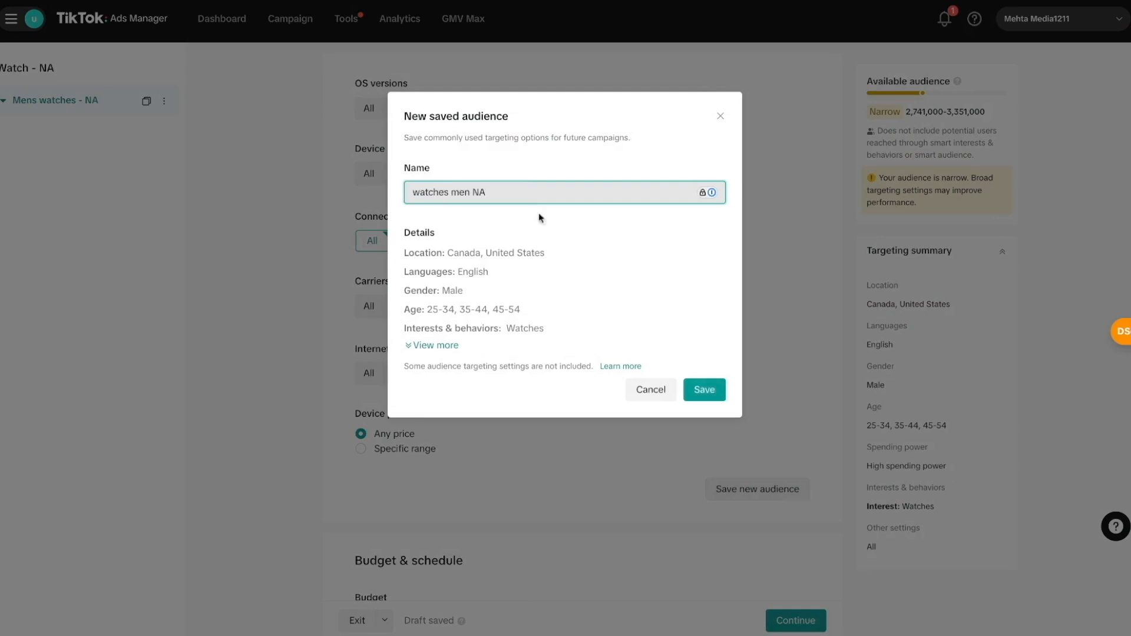
{"action": "left_click", "coordinate": [704, 390]}
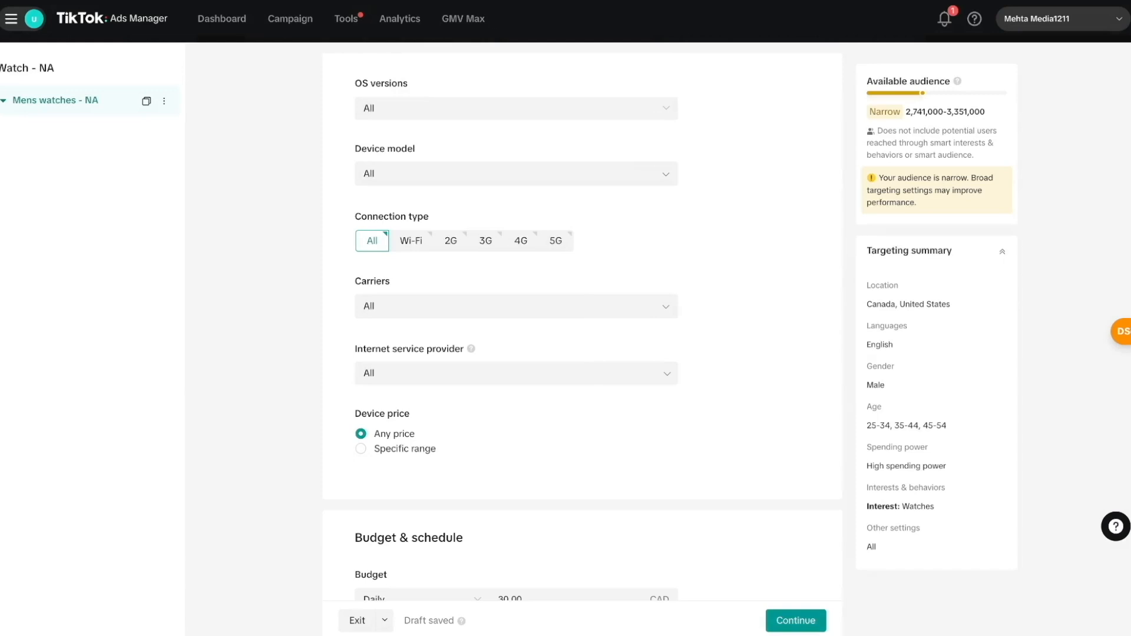
{"action": "scroll", "coordinate": [516, 324], "scroll_direction": "up", "scroll_amount": 15}
{"action": "scroll", "coordinate": [613, 379], "scroll_direction": "up", "scroll_amount": 4}
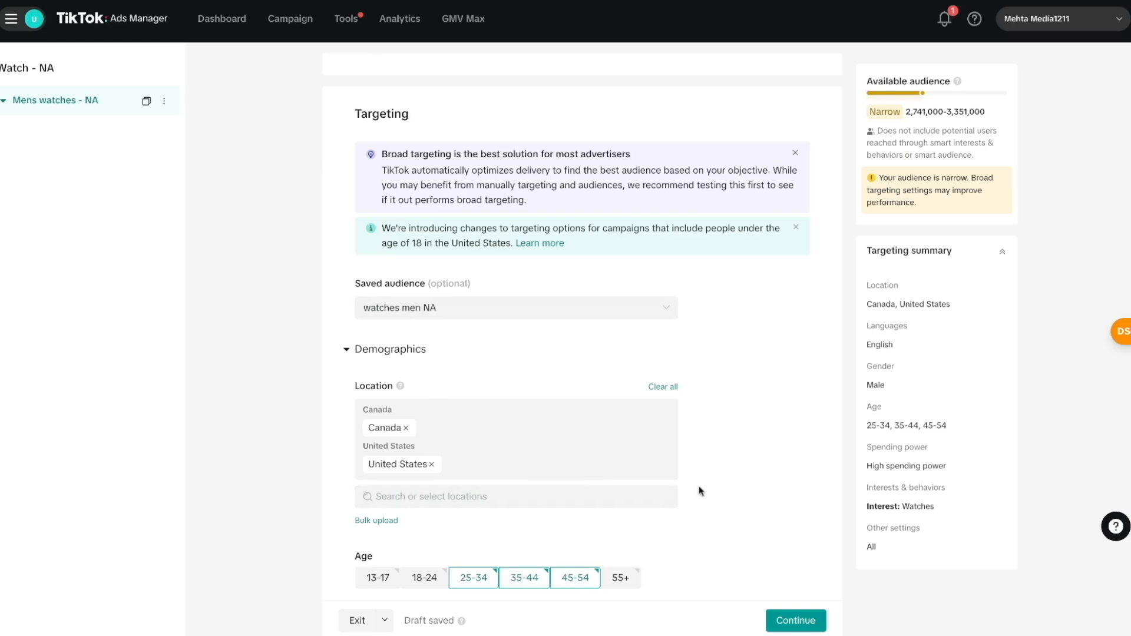
Step: Switch the ad group's budget type to Lifetime and set the amount to 500 CAD
{"action": "scroll", "coordinate": [699, 490], "scroll_direction": "down", "scroll_amount": 15}
{"action": "scroll", "coordinate": [582, 325], "scroll_direction": "down", "scroll_amount": 8}
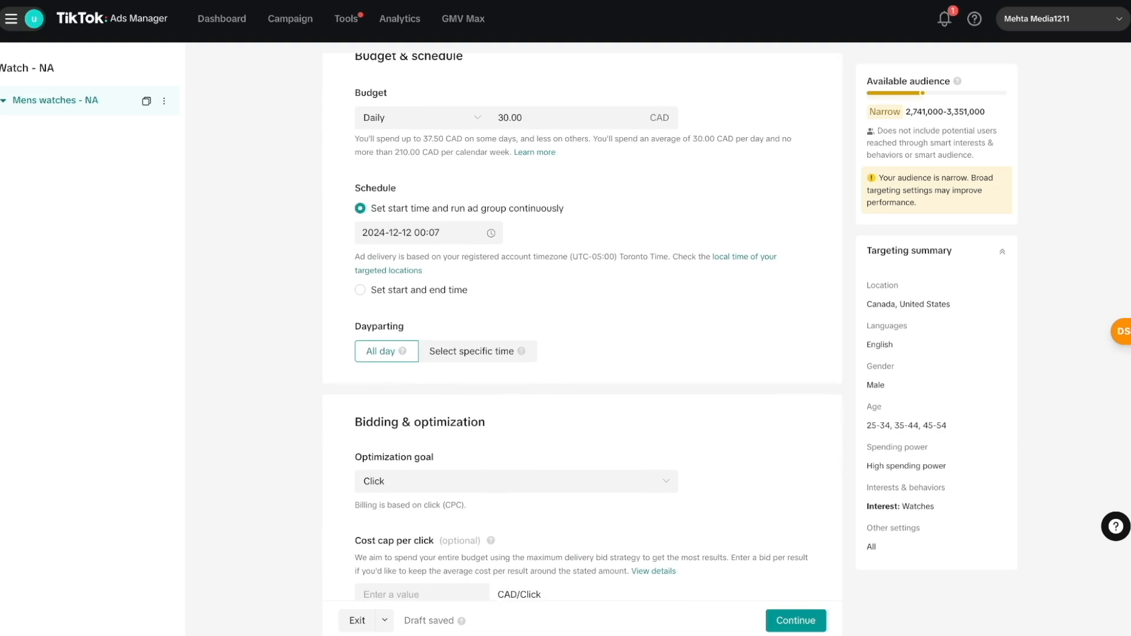
{"action": "scroll", "coordinate": [417, 129], "scroll_direction": "up", "scroll_amount": 1}
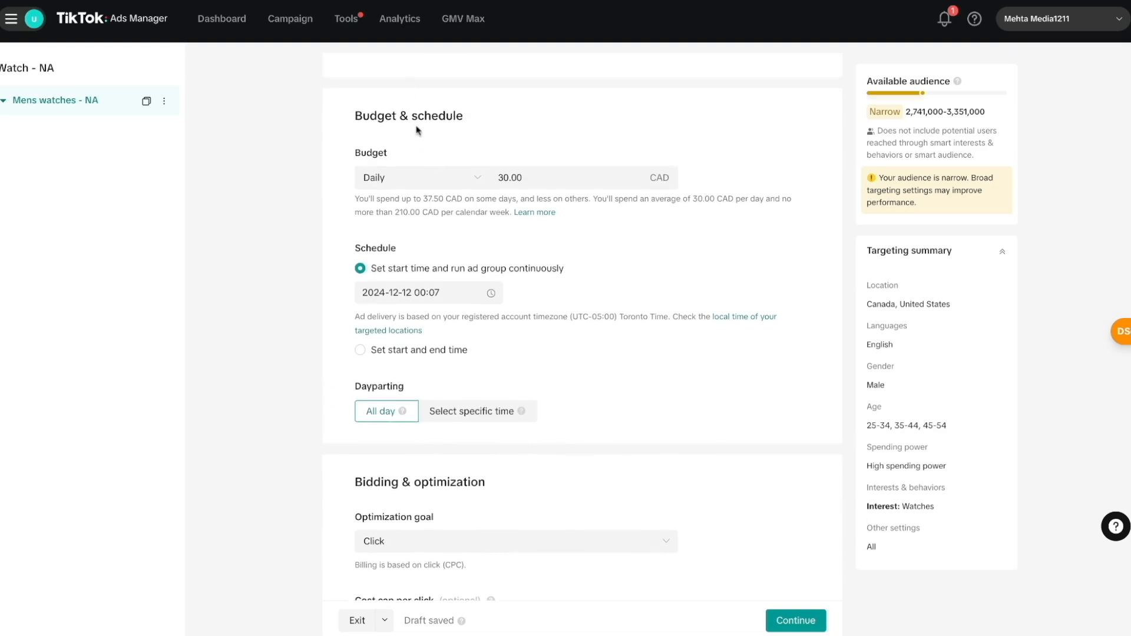
{"action": "left_click", "coordinate": [422, 184]}
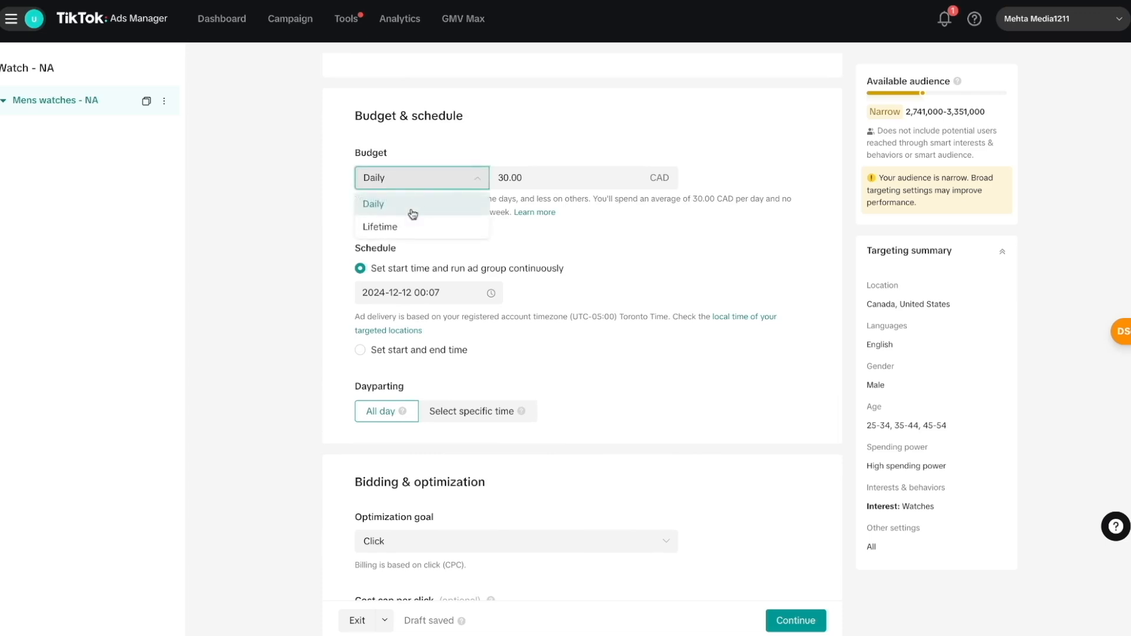
{"action": "left_click", "coordinate": [400, 230]}
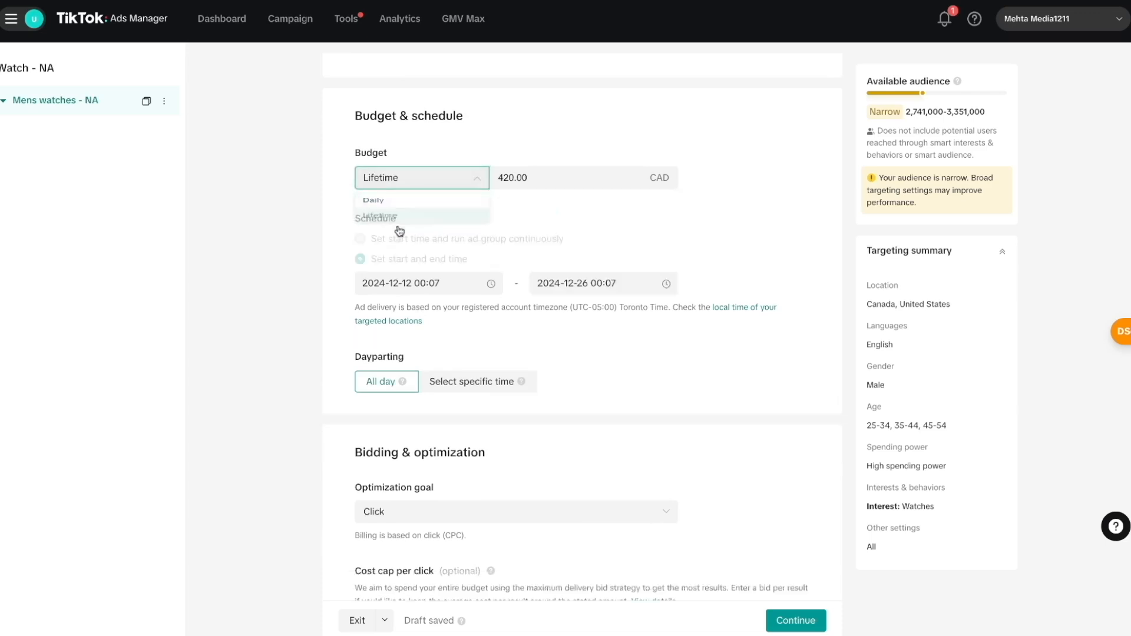
{"action": "double_click", "coordinate": [510, 181]}
{"action": "key", "text": "BackSpace"}
{"action": "type", "text": "500"}
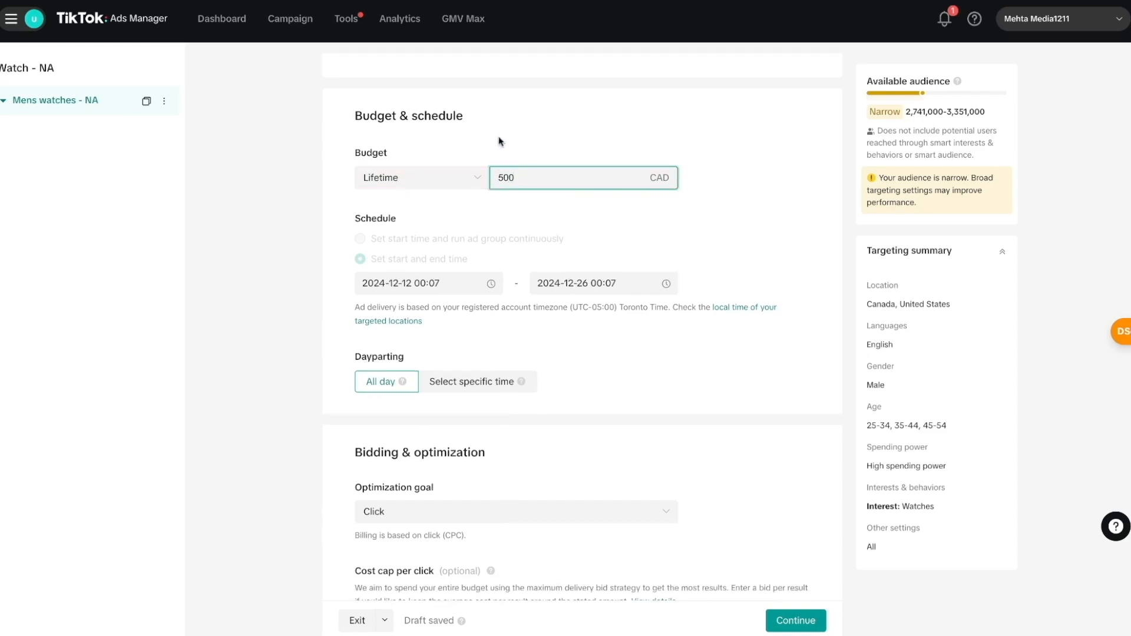
{"action": "left_click", "coordinate": [432, 184]}
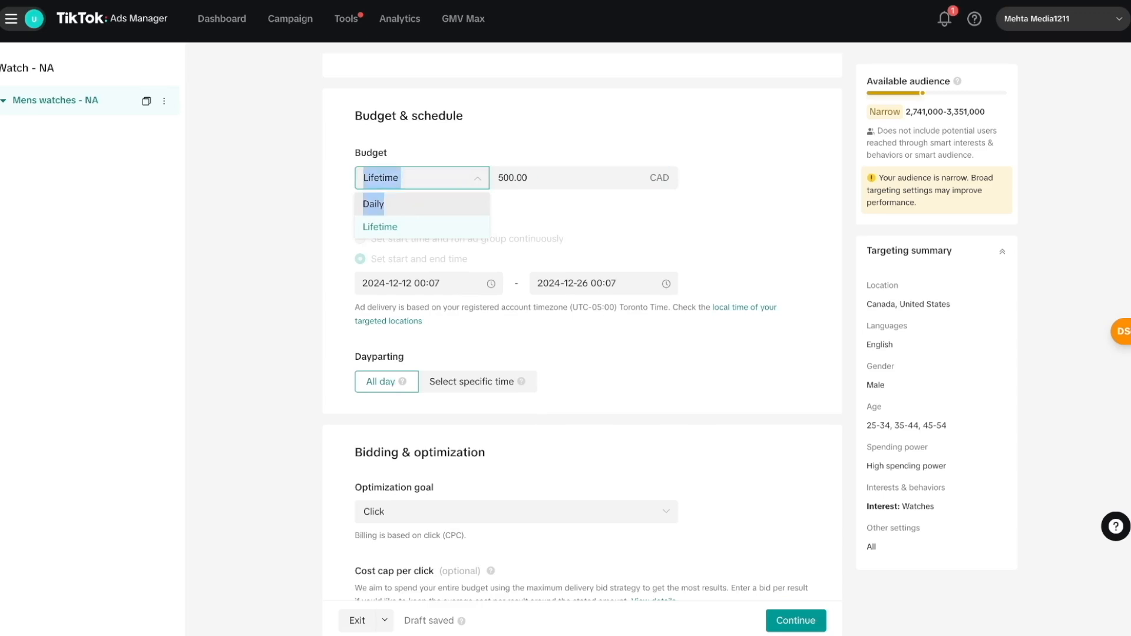
{"action": "left_click", "coordinate": [413, 210]}
{"action": "scroll", "coordinate": [531, 219], "scroll_direction": "down", "scroll_amount": 1}
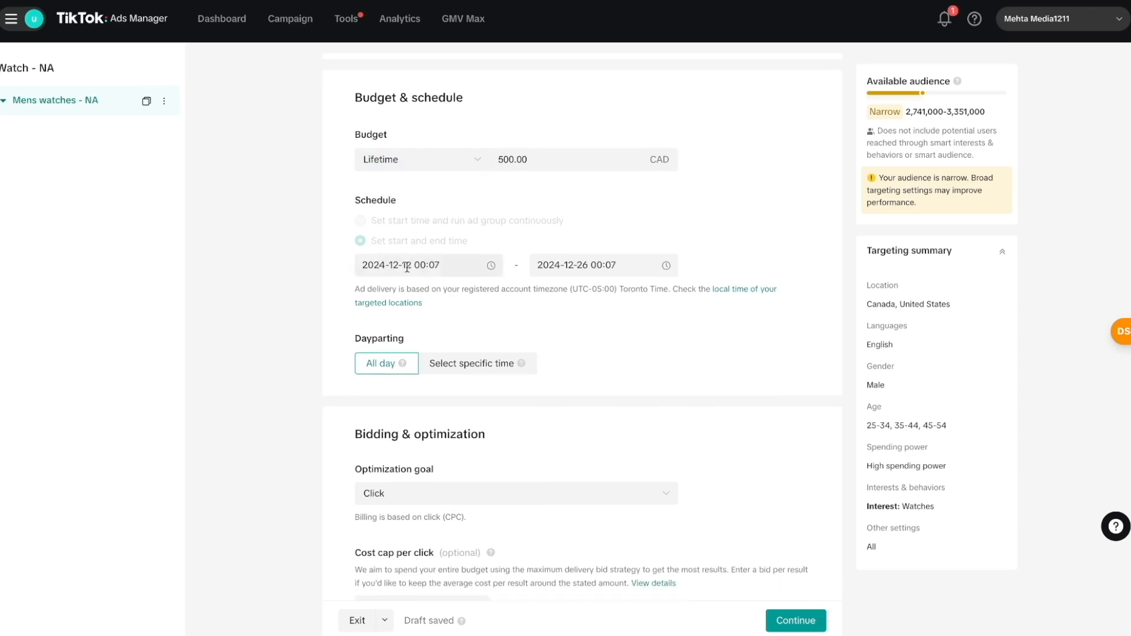
Step: Check the specific-time dayparting grid and set the ad group's dayparting back to All day
{"action": "scroll", "coordinate": [619, 361], "scroll_direction": "down", "scroll_amount": 1}
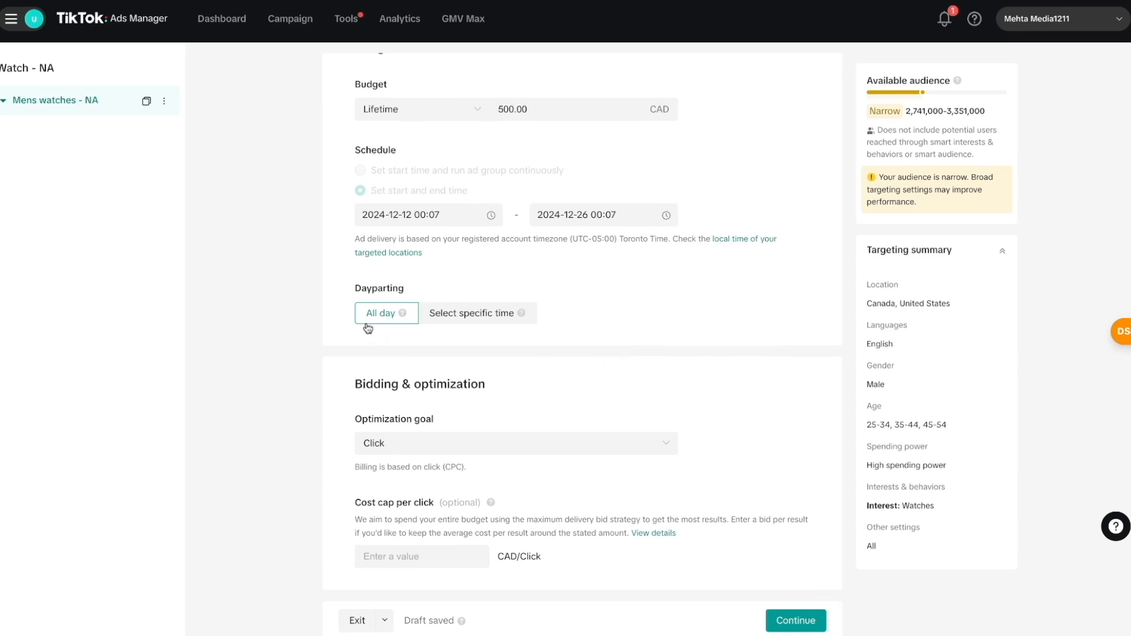
{"action": "left_click", "coordinate": [456, 323]}
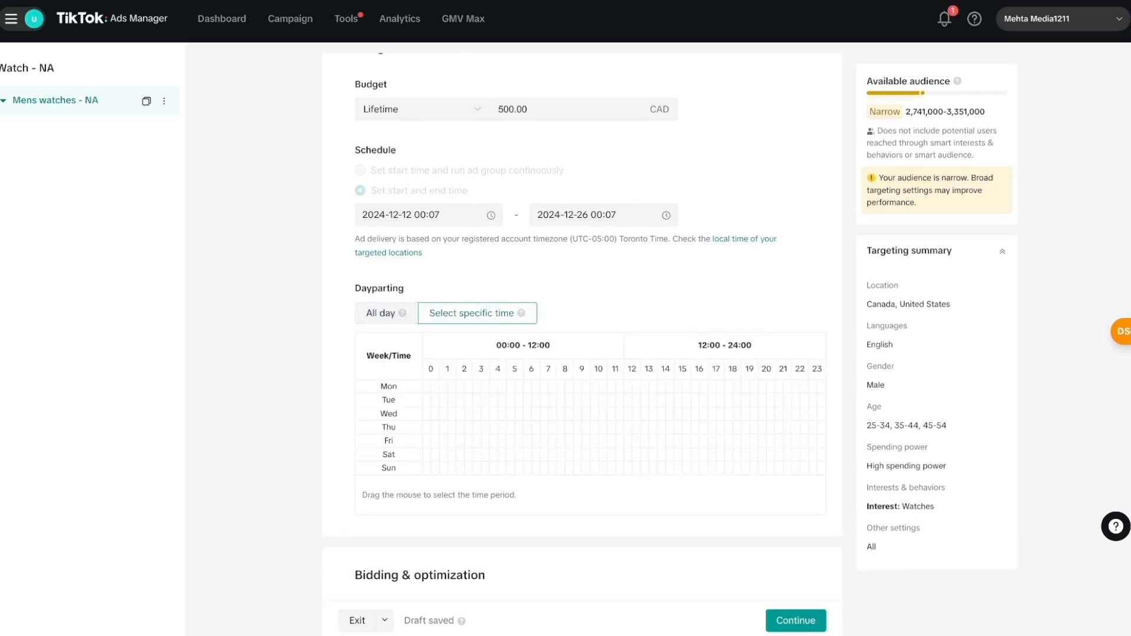
{"action": "left_click", "coordinate": [403, 323]}
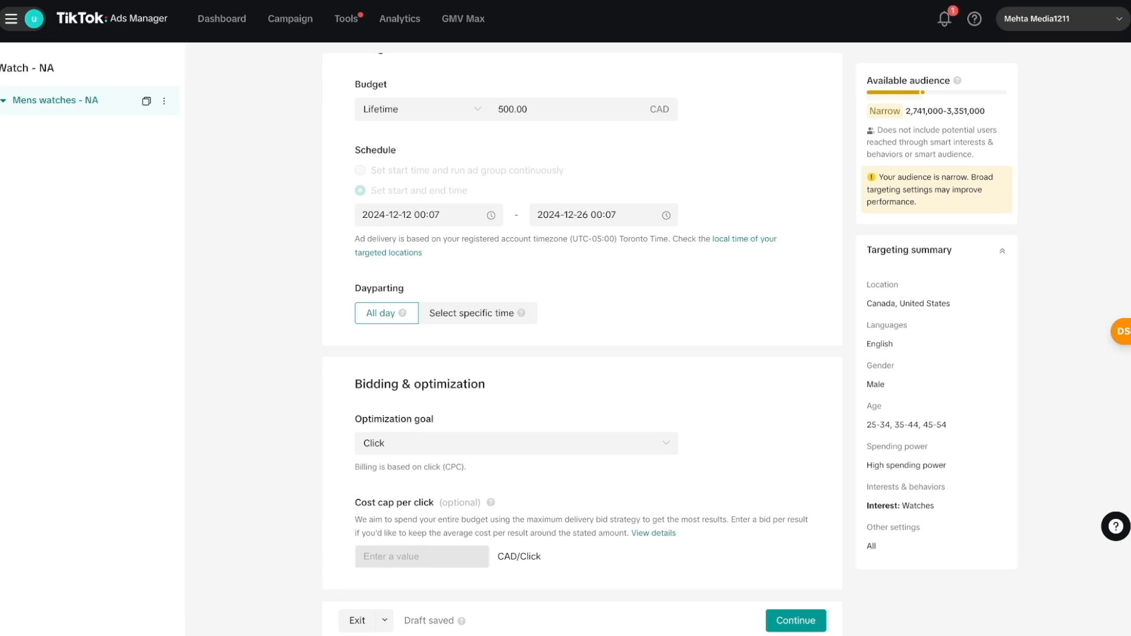
Step: Set the ad group's cost cap to 5 CAD per click and continue to the ad setup
{"action": "left_click", "coordinate": [422, 557]}
{"action": "type", "text": "5"}
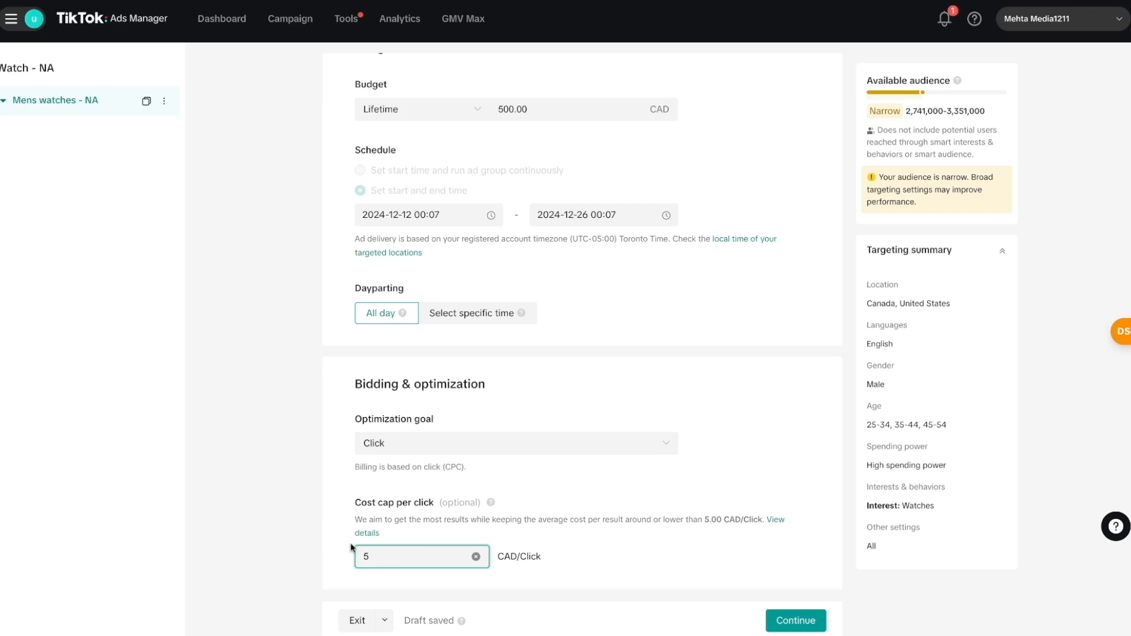
{"action": "left_click", "coordinate": [806, 622]}
{"action": "left_click", "coordinate": [806, 623]}
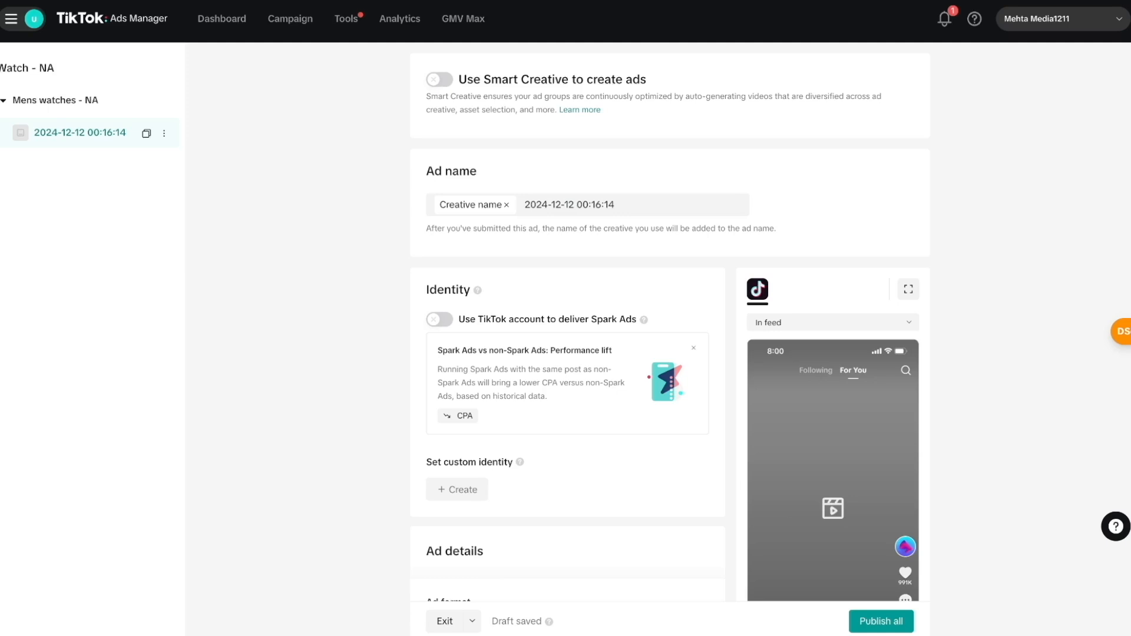
Step: Rename the ad as "men watches", keeping the Creative name tag in front
{"action": "left_click", "coordinate": [551, 205]}
{"action": "key", "text": "ctrl+a"}
{"action": "type", "text": "me"}
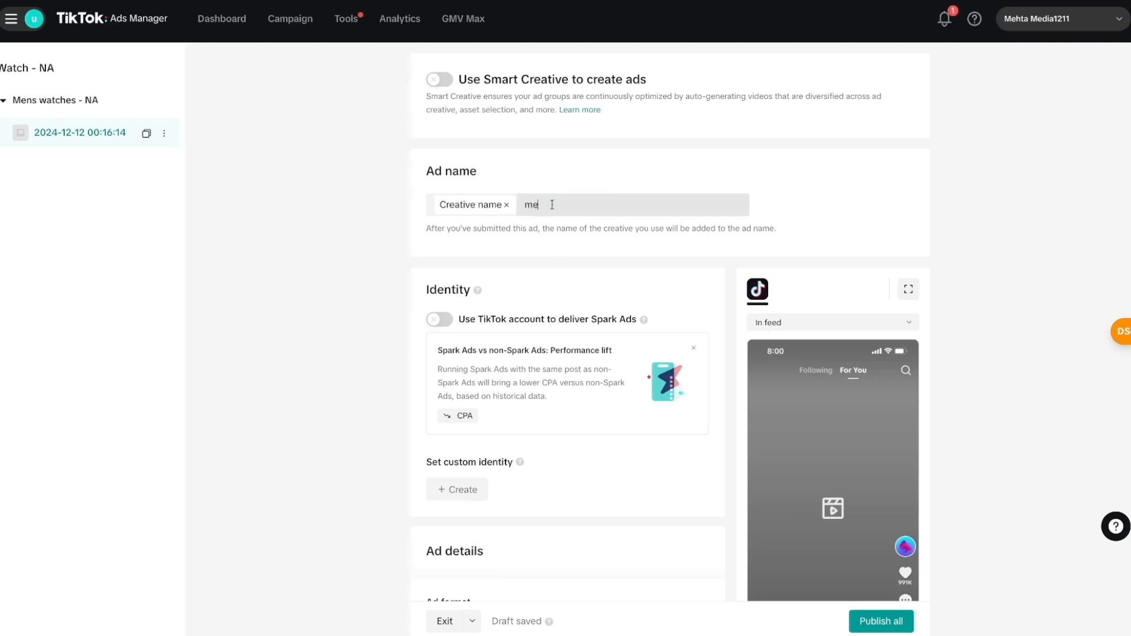
{"action": "type", "text": "n watches"}
Step: Enable Spark Ads delivery to look at the TikTok account choices, and disable it again
{"action": "scroll", "coordinate": [457, 337], "scroll_direction": "down", "scroll_amount": 2}
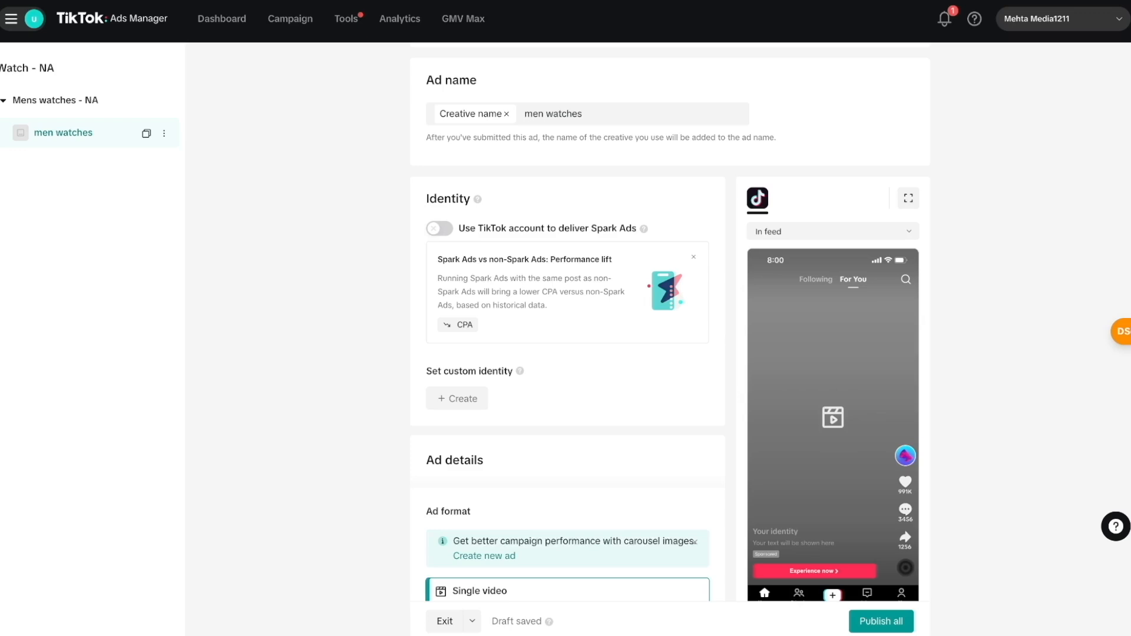
{"action": "left_click", "coordinate": [449, 229]}
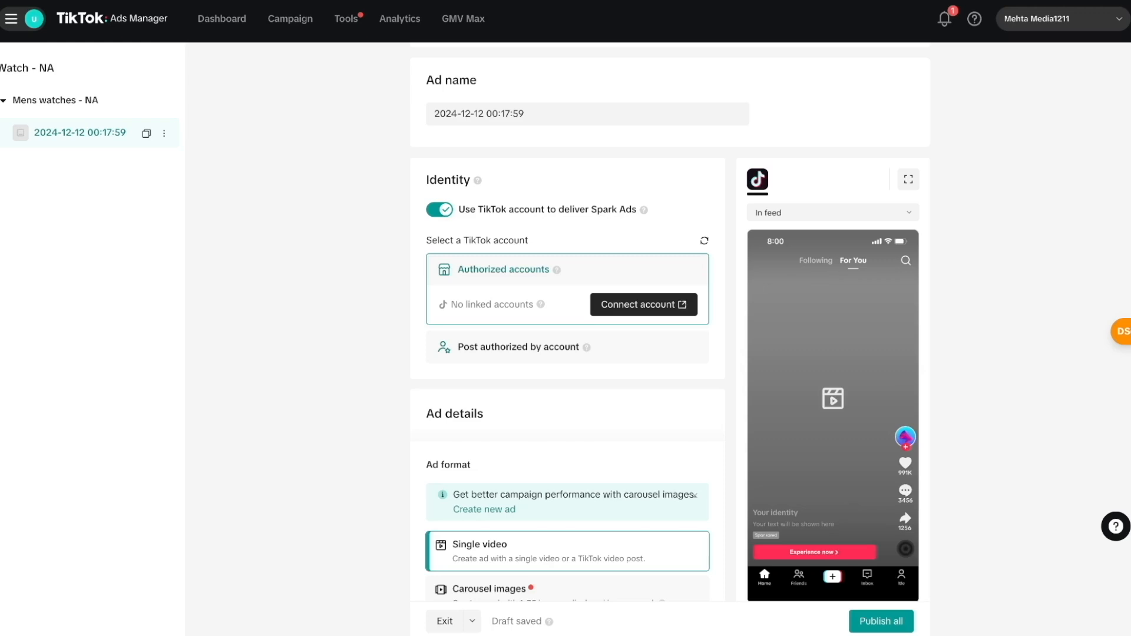
{"action": "left_click", "coordinate": [447, 212]}
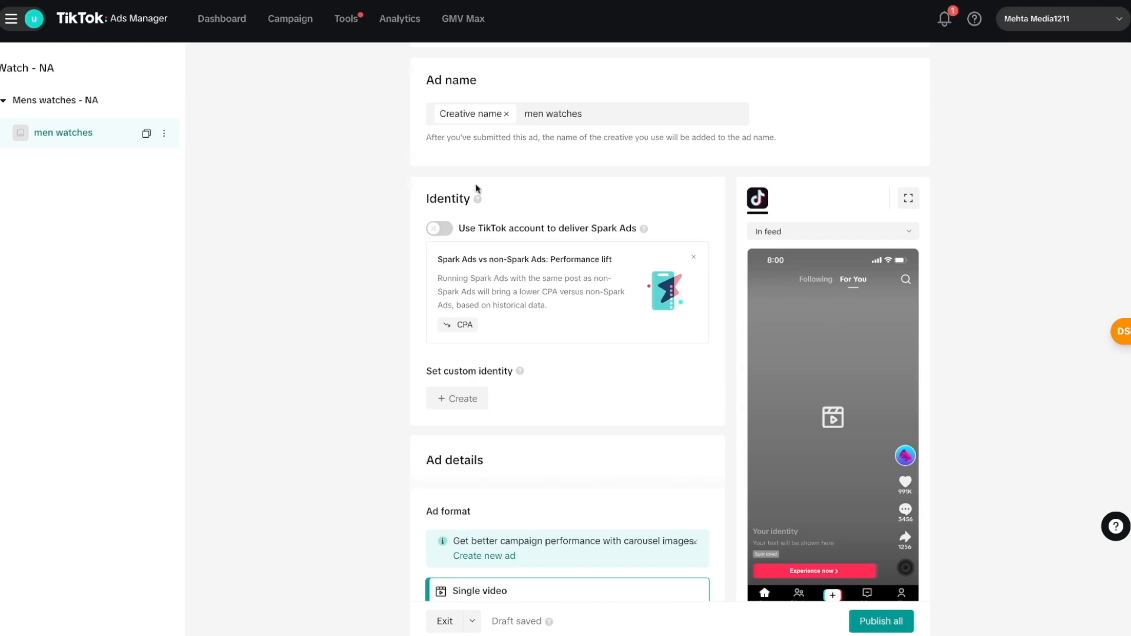
Step: Create a custom identity for the ad with the display name "mehta media"
{"action": "scroll", "coordinate": [362, 346], "scroll_direction": "down", "scroll_amount": 2}
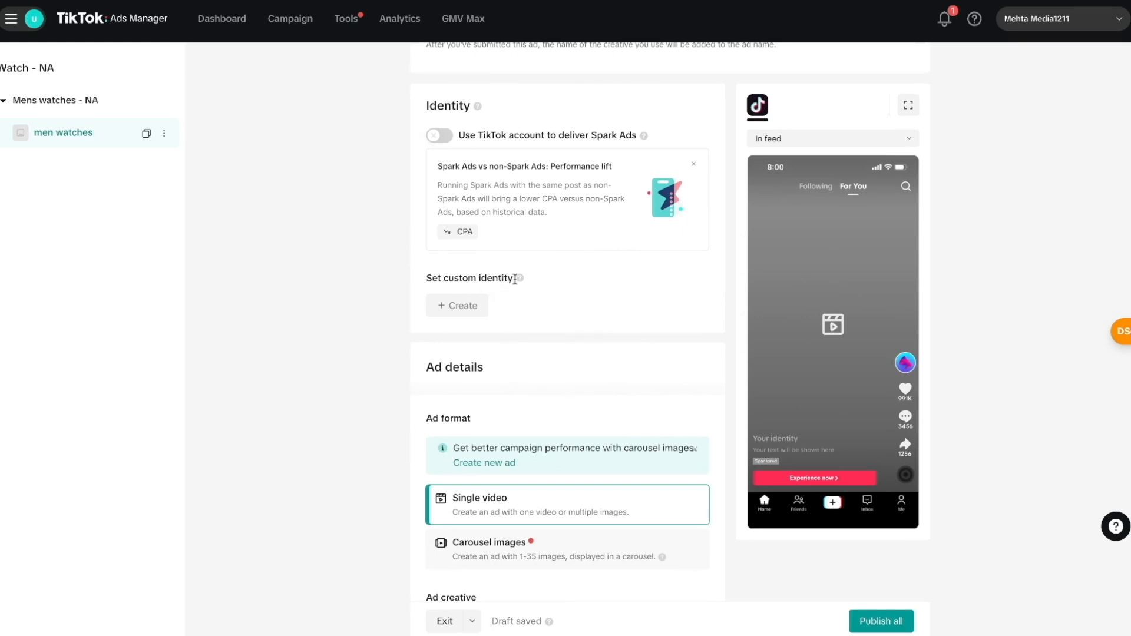
{"action": "mouse_move", "coordinate": [520, 281]}
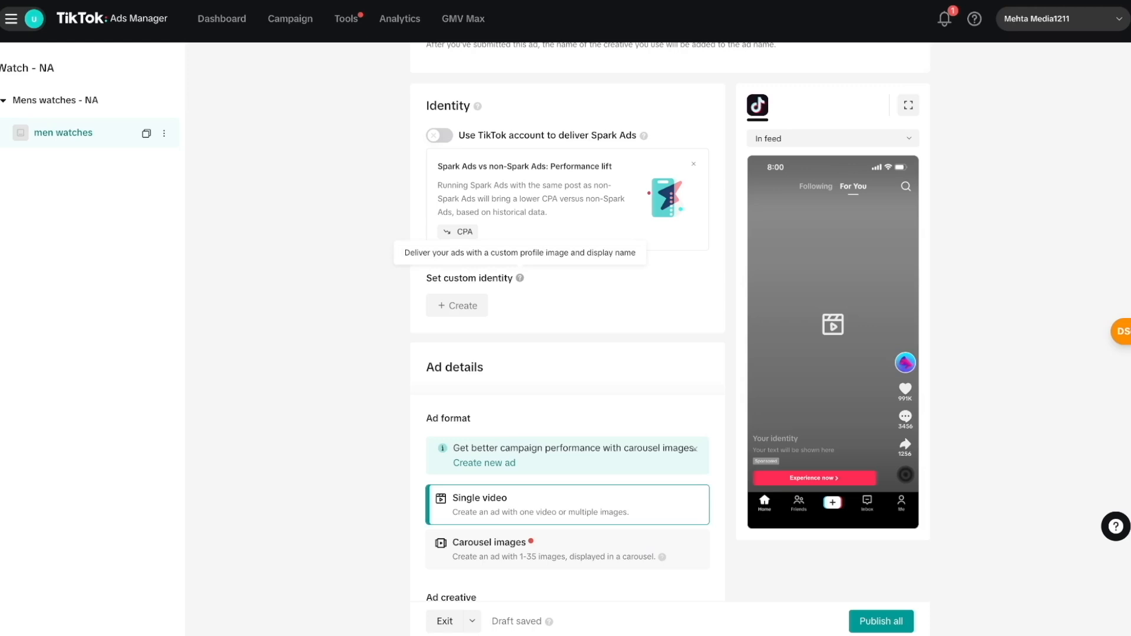
{"action": "left_click", "coordinate": [473, 311]}
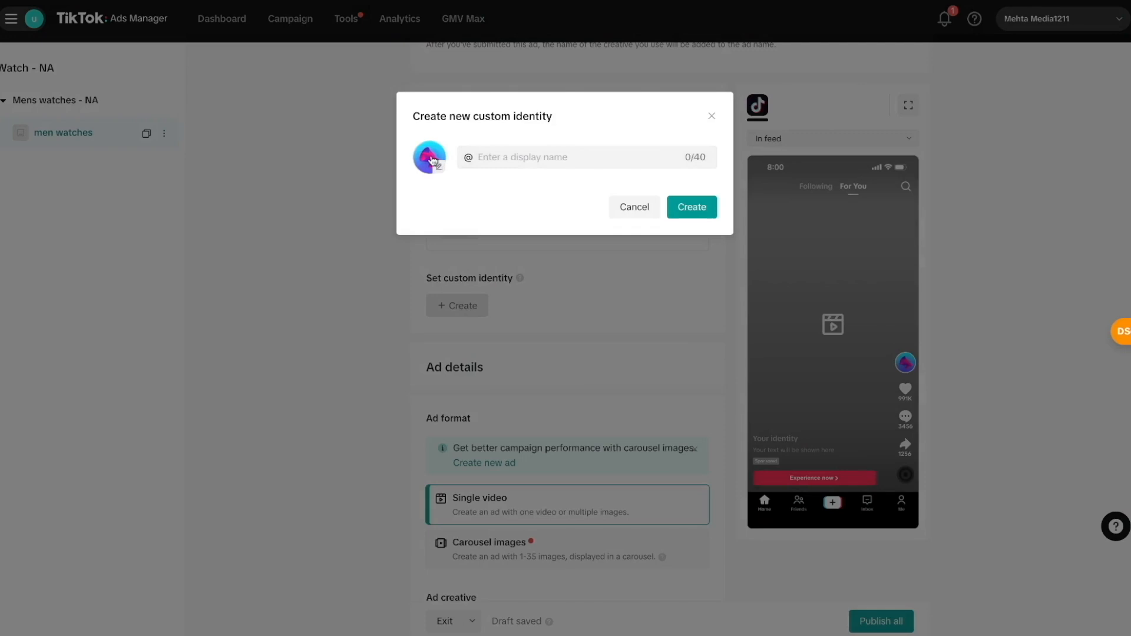
{"action": "left_click", "coordinate": [505, 159]}
{"action": "type", "text": "meht"}
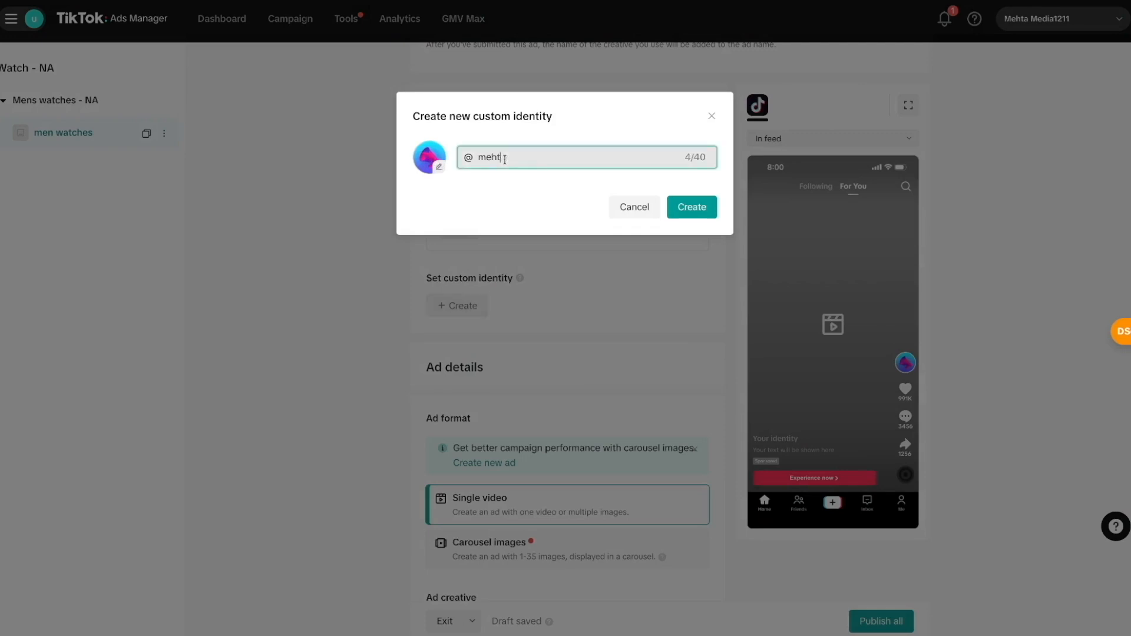
{"action": "type", "text": "a media"}
{"action": "left_click", "coordinate": [692, 207]}
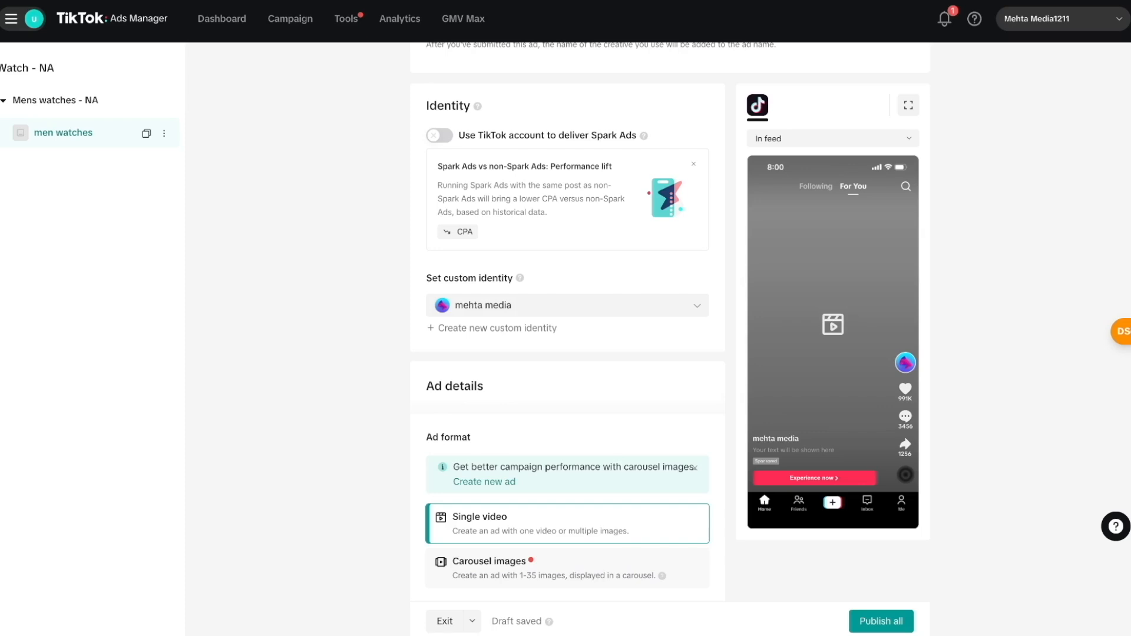
Step: Switch the ad format to Carousel images to view its options, and return it to Single video
{"action": "scroll", "coordinate": [553, 462], "scroll_direction": "down", "scroll_amount": 3}
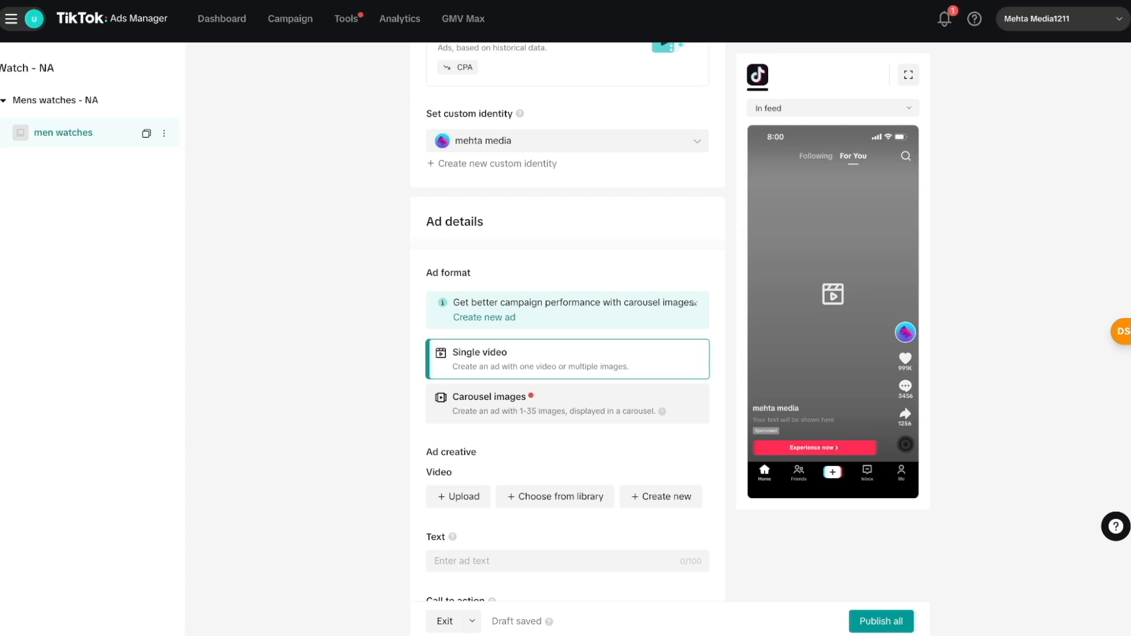
{"action": "left_click", "coordinate": [507, 403]}
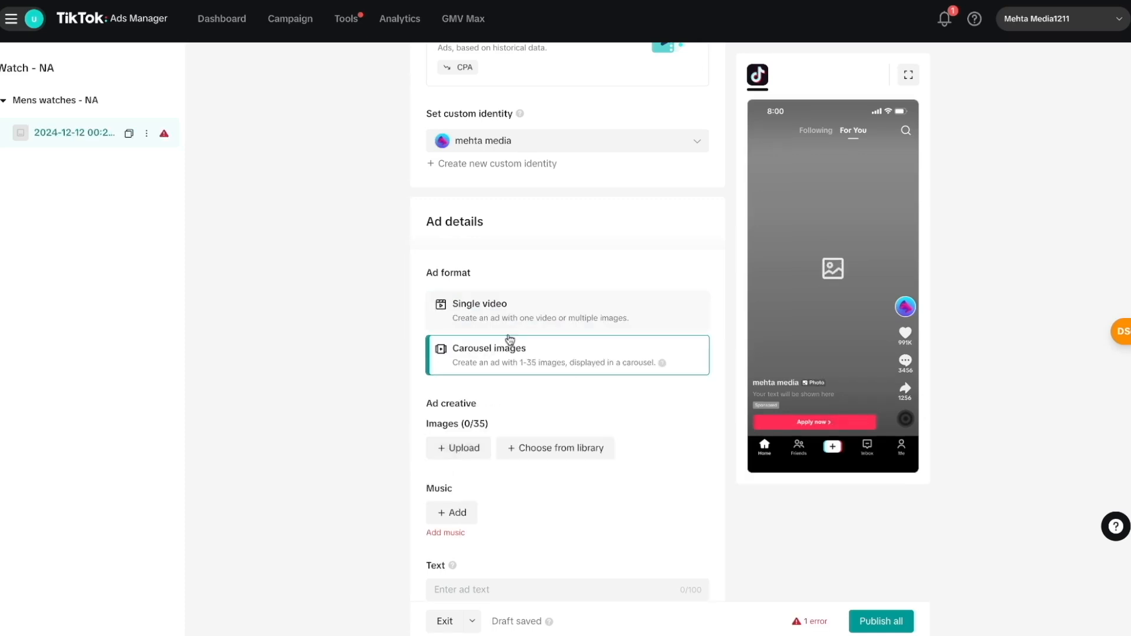
{"action": "left_click", "coordinate": [504, 312]}
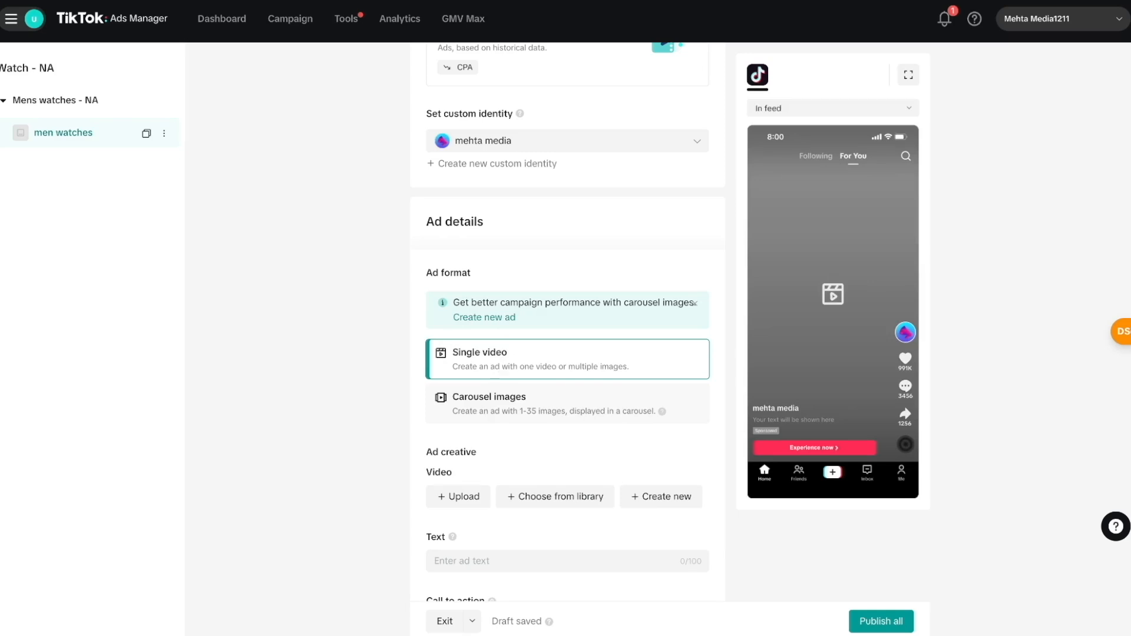
Step: Review the ad's creative, text, call-to-action and interactive add-on sections, and play the video in the ad preview
{"action": "scroll", "coordinate": [518, 465], "scroll_direction": "down", "scroll_amount": 3}
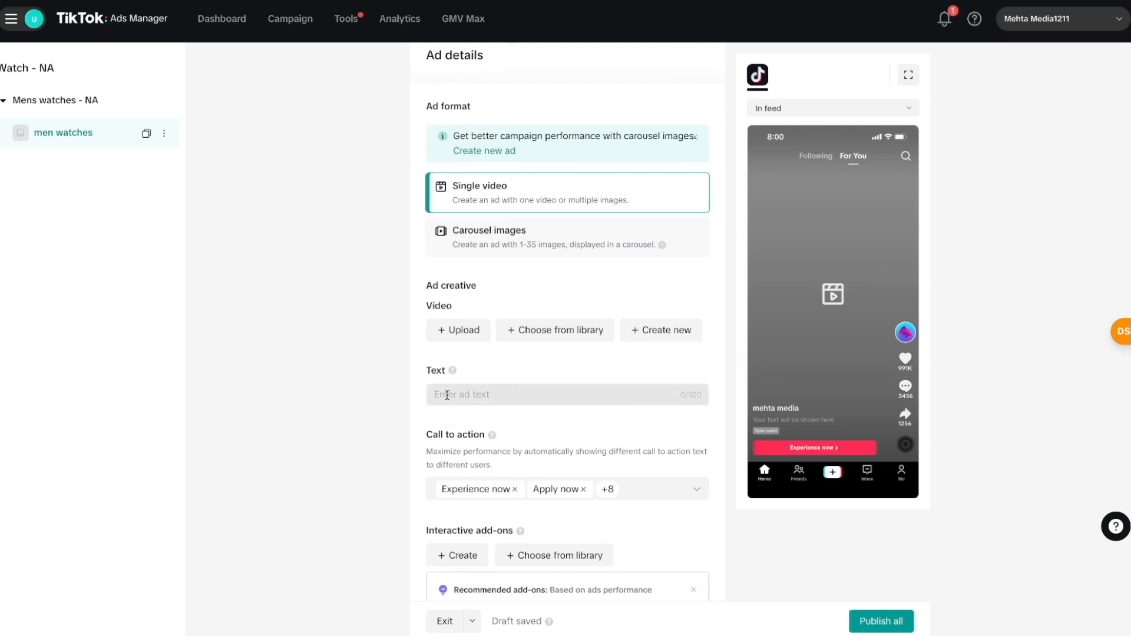
{"action": "scroll", "coordinate": [404, 489], "scroll_direction": "down", "scroll_amount": 2}
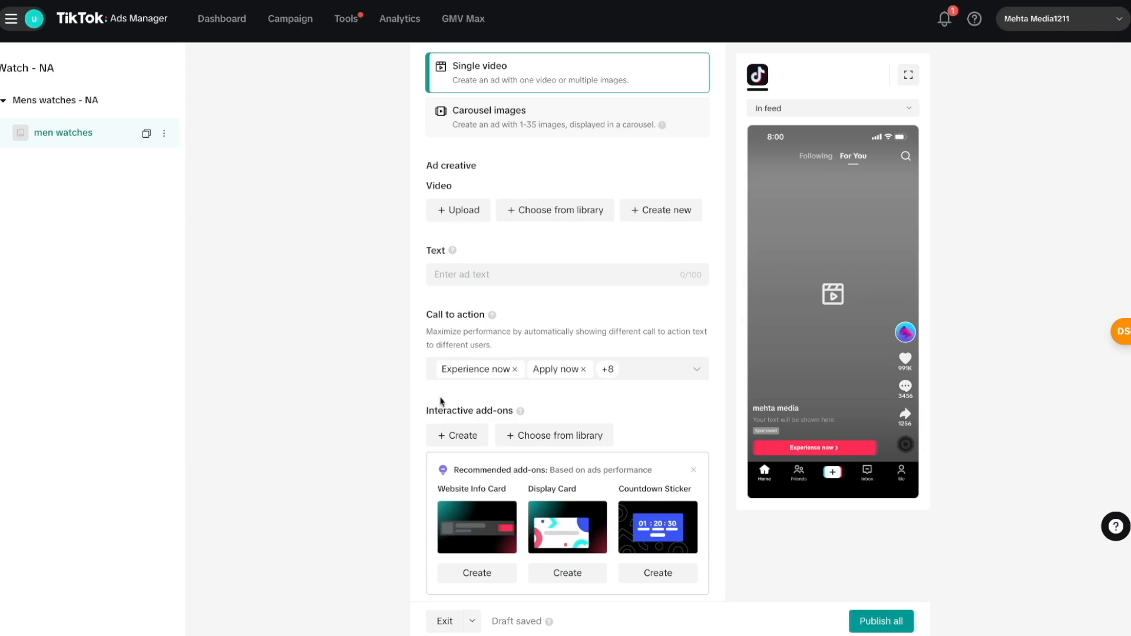
{"action": "scroll", "coordinate": [388, 434], "scroll_direction": "down", "scroll_amount": 1}
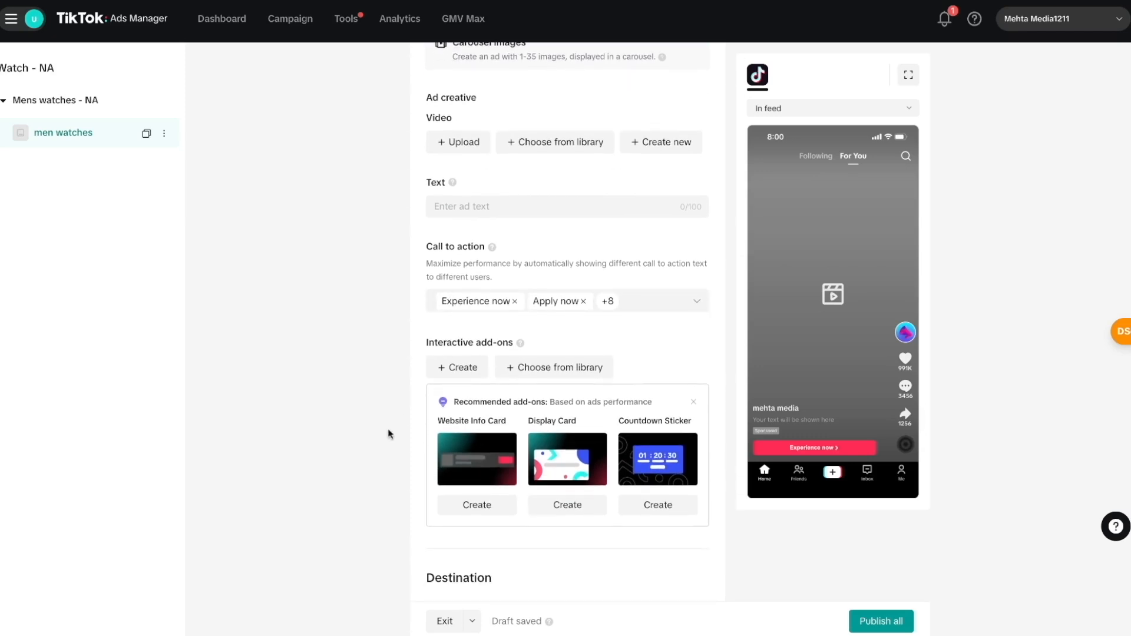
{"action": "scroll", "coordinate": [388, 434], "scroll_direction": "down", "scroll_amount": 3}
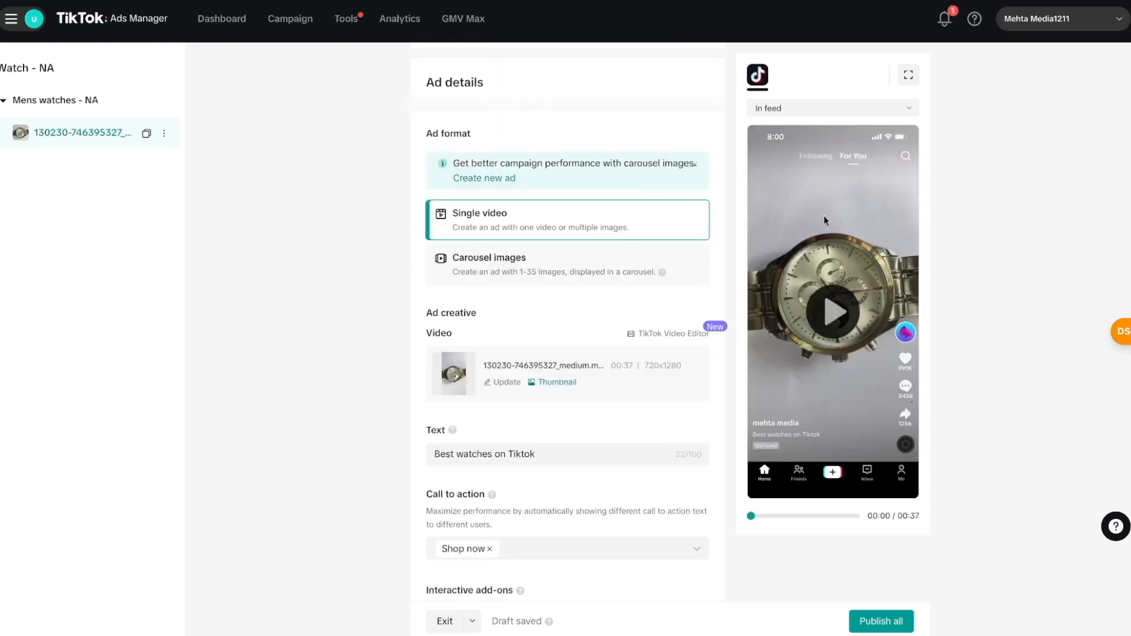
{"action": "left_click", "coordinate": [830, 308]}
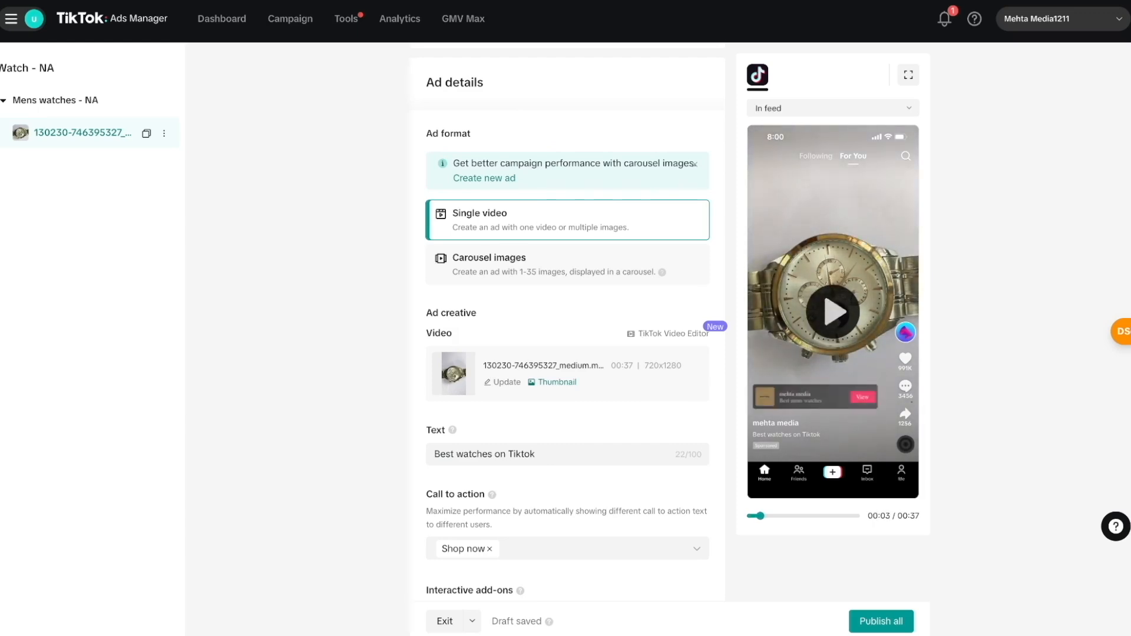
Step: Look through the available call-to-action options and close the list with only Shop now selected
{"action": "scroll", "coordinate": [500, 406], "scroll_direction": "down", "scroll_amount": 1}
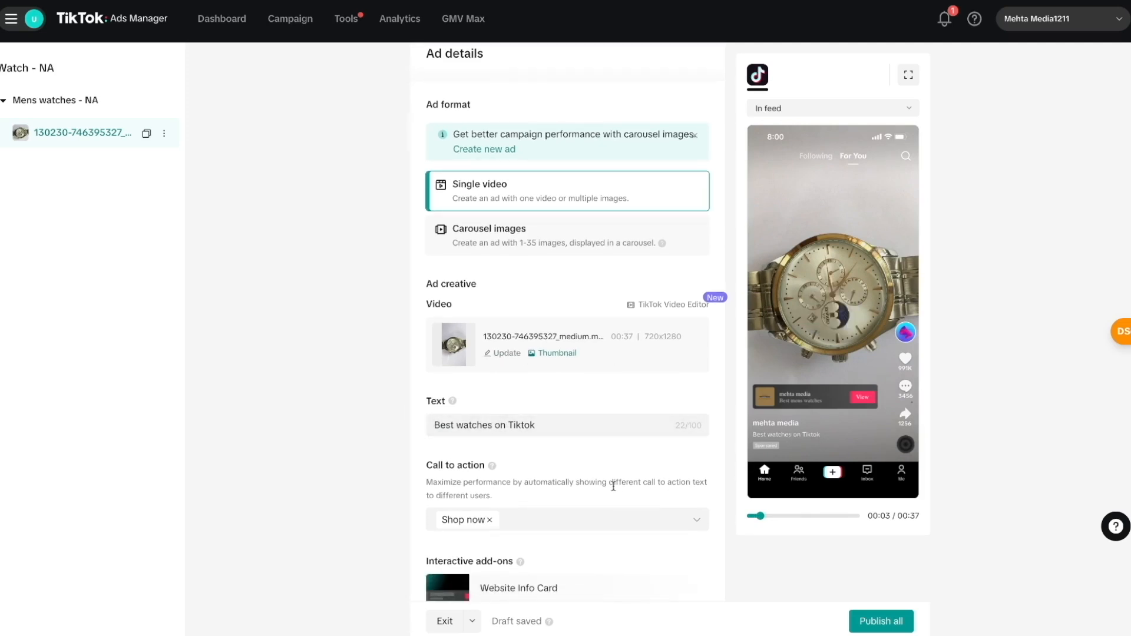
{"action": "scroll", "coordinate": [612, 486], "scroll_direction": "down", "scroll_amount": 2}
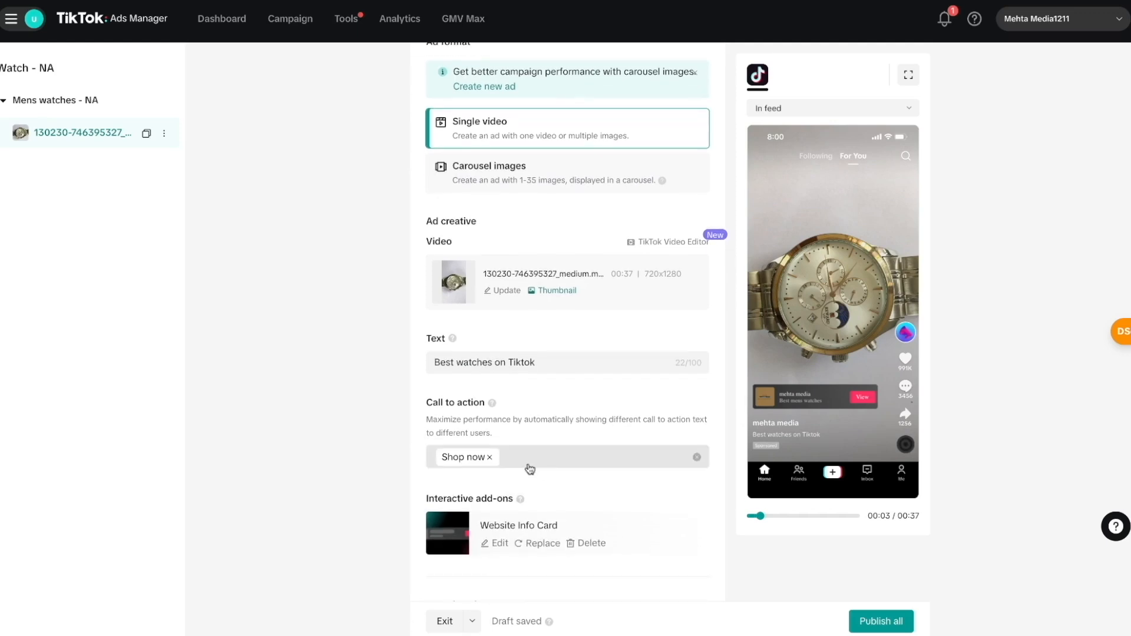
{"action": "left_click", "coordinate": [632, 465]}
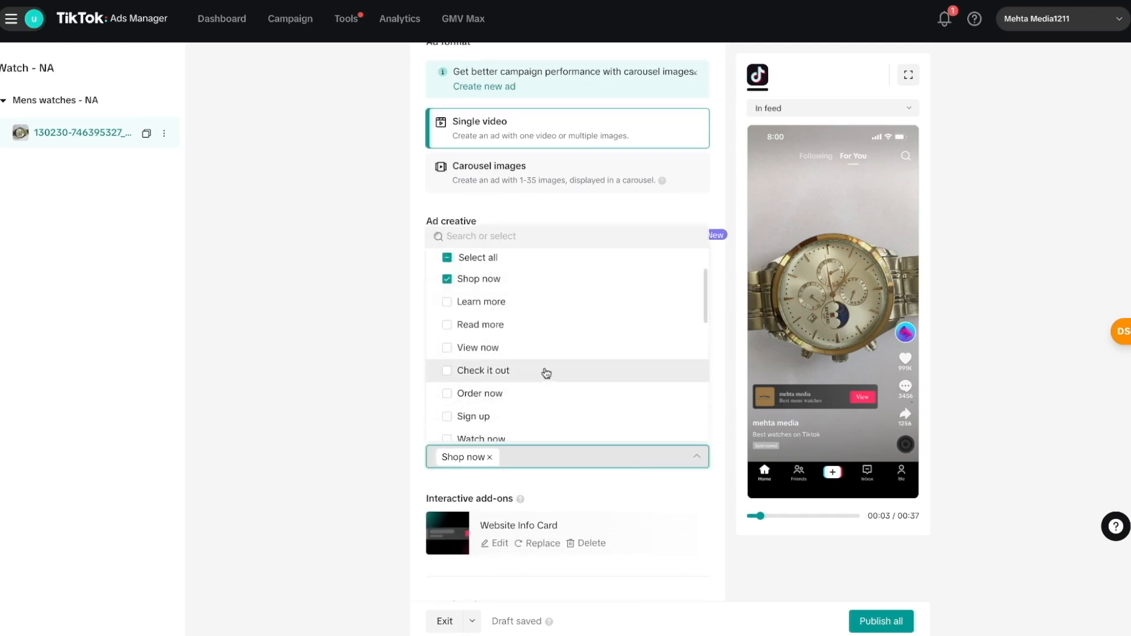
{"action": "left_click", "coordinate": [341, 371]}
Step: Open the Website Info Card add-on for a look, and review the ad's website destination and URL settings
{"action": "scroll", "coordinate": [642, 523], "scroll_direction": "down", "scroll_amount": 2}
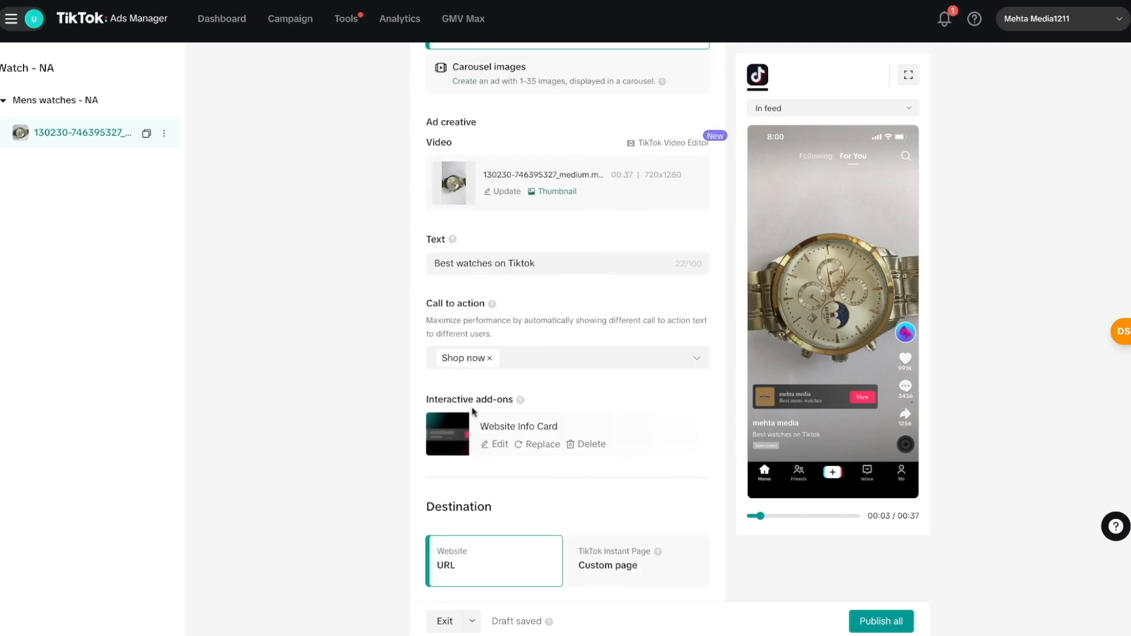
{"action": "left_click", "coordinate": [498, 445]}
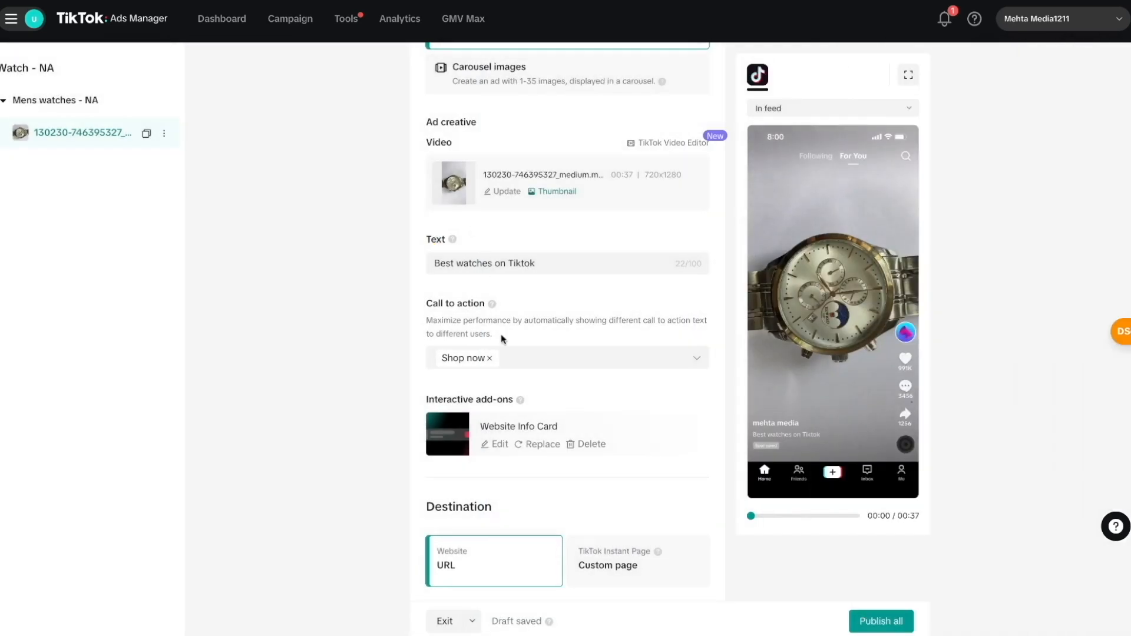
{"action": "scroll", "coordinate": [526, 474], "scroll_direction": "down", "scroll_amount": 1}
{"action": "scroll", "coordinate": [524, 470], "scroll_direction": "down", "scroll_amount": 1}
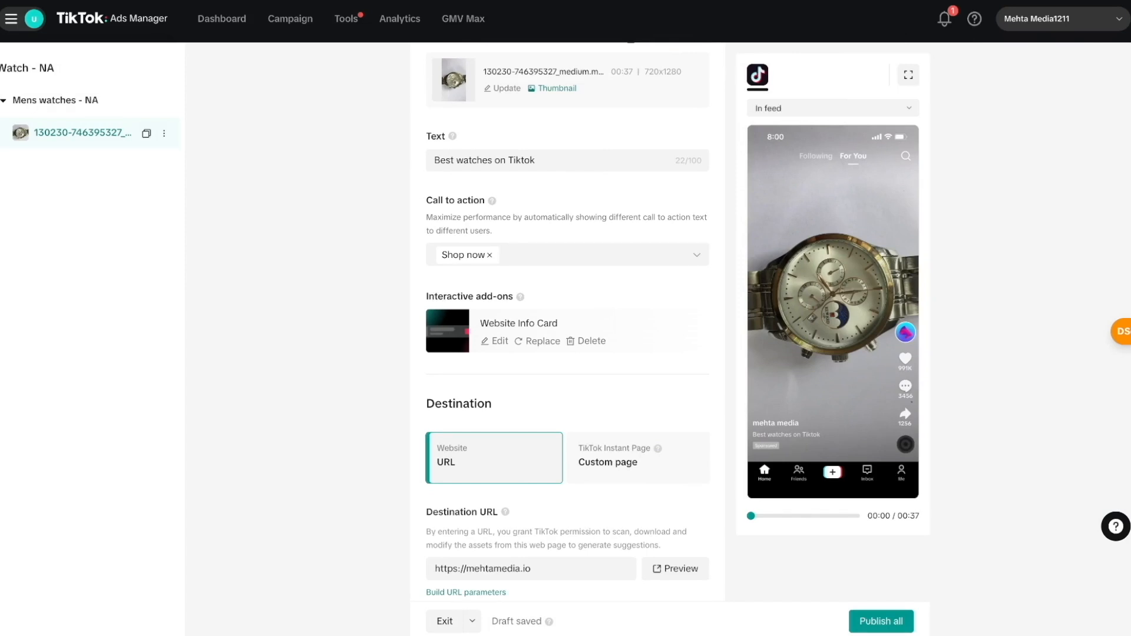
{"action": "scroll", "coordinate": [510, 467], "scroll_direction": "down", "scroll_amount": 1}
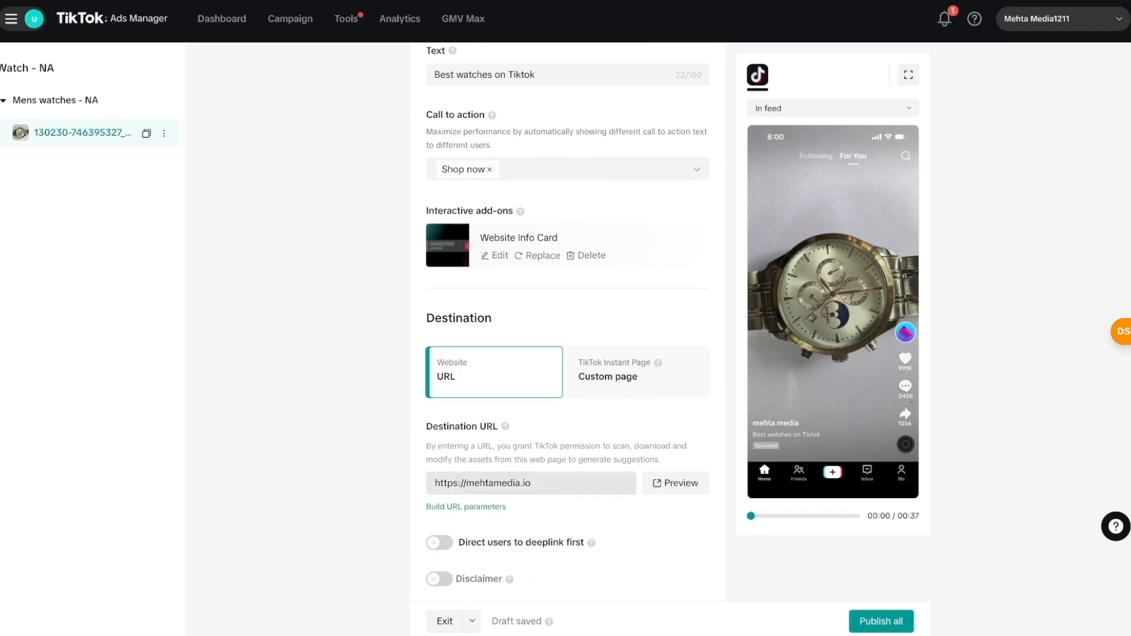
{"action": "scroll", "coordinate": [615, 486], "scroll_direction": "down", "scroll_amount": 1}
{"action": "scroll", "coordinate": [615, 485], "scroll_direction": "down", "scroll_amount": 2}
{"action": "scroll", "coordinate": [584, 463], "scroll_direction": "down", "scroll_amount": 1}
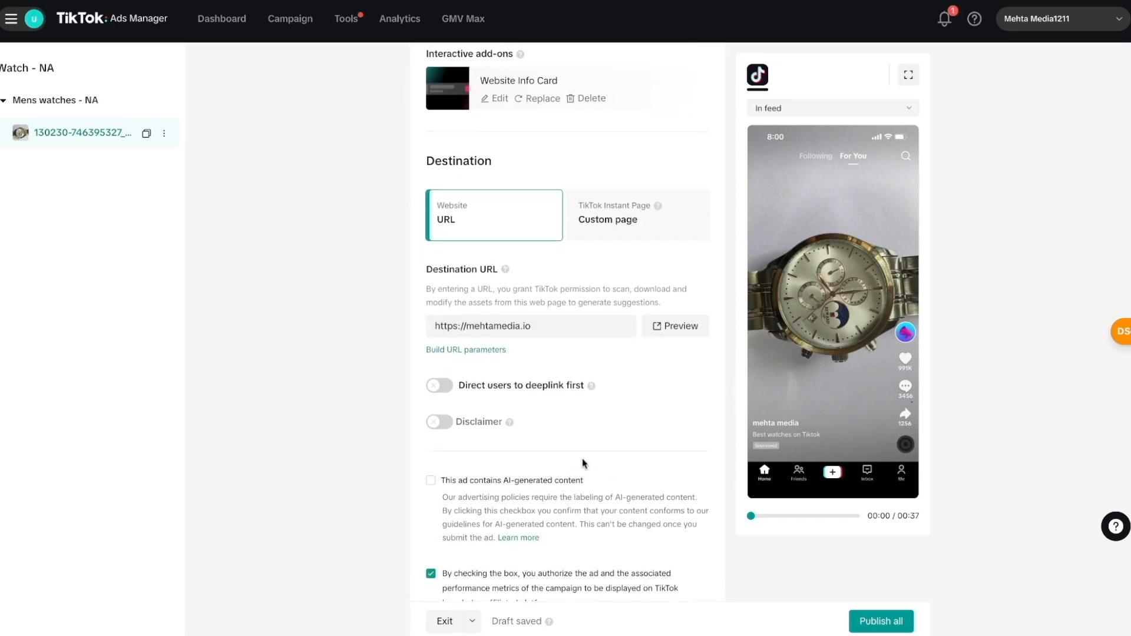
Step: Turn on the ad's Disclaimer option to see its settings, and turn it off again
{"action": "left_click", "coordinate": [440, 422]}
{"action": "left_click", "coordinate": [452, 450]}
{"action": "key", "text": "Escape"}
{"action": "left_click", "coordinate": [443, 427]}
Step: Examine the AI-generated content declaration, the display authorization and the optional tracking settings of the ad
{"action": "scroll", "coordinate": [537, 469], "scroll_direction": "down", "scroll_amount": 2}
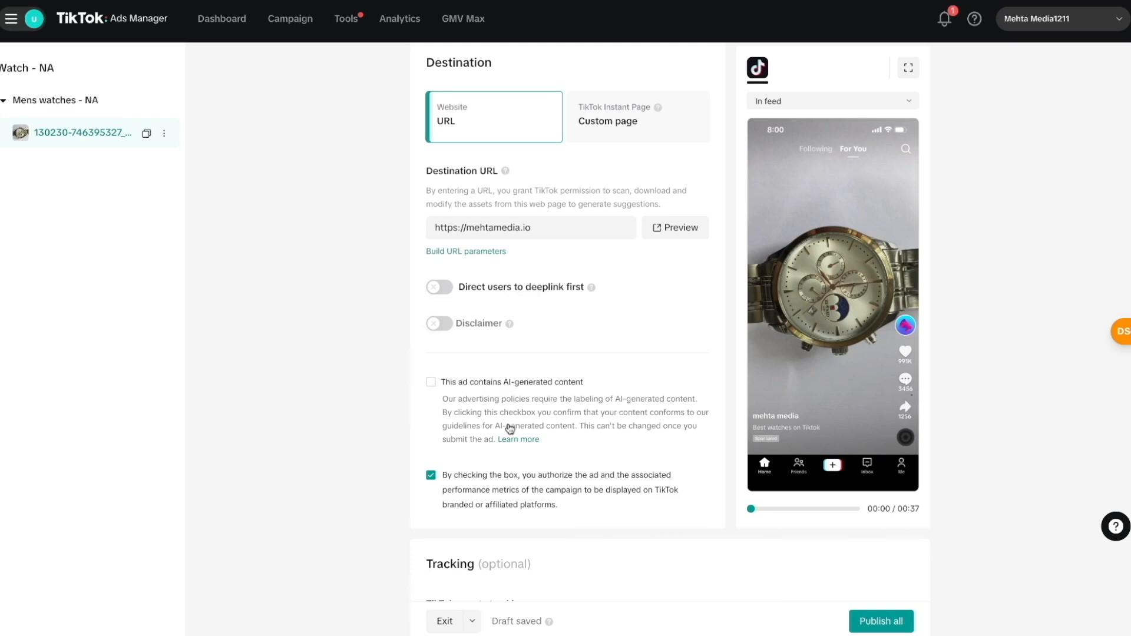
{"action": "scroll", "coordinate": [670, 322], "scroll_direction": "down", "scroll_amount": 5}
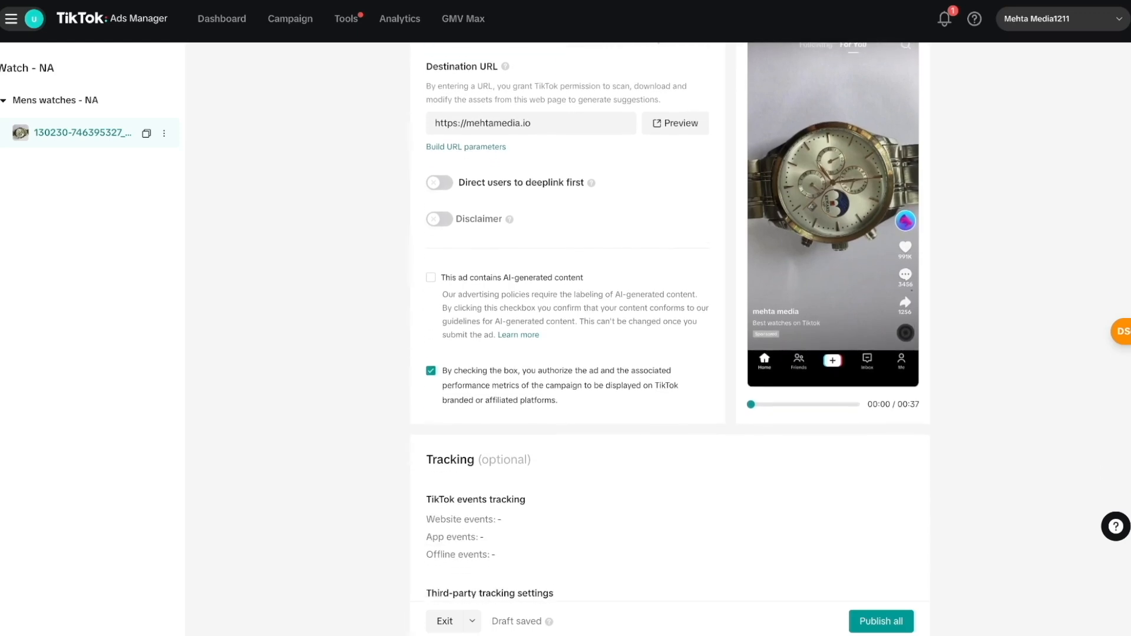